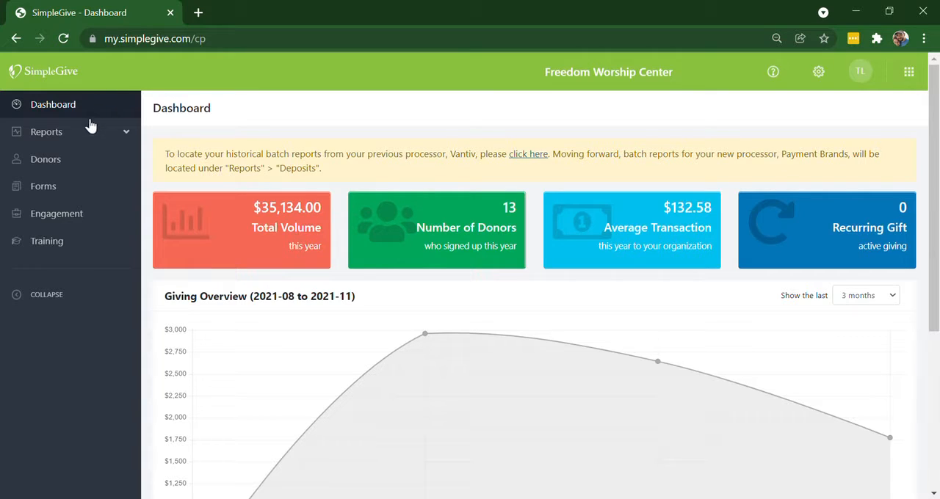
- Open the Transactions report and set its filter to work by Batch ID
{"action": "left_click", "coordinate": [77, 138]}
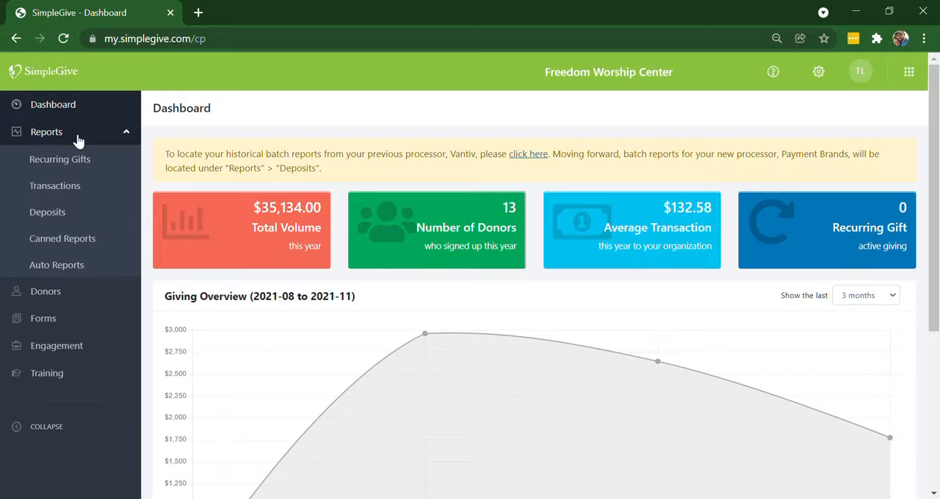
{"action": "left_click", "coordinate": [79, 190]}
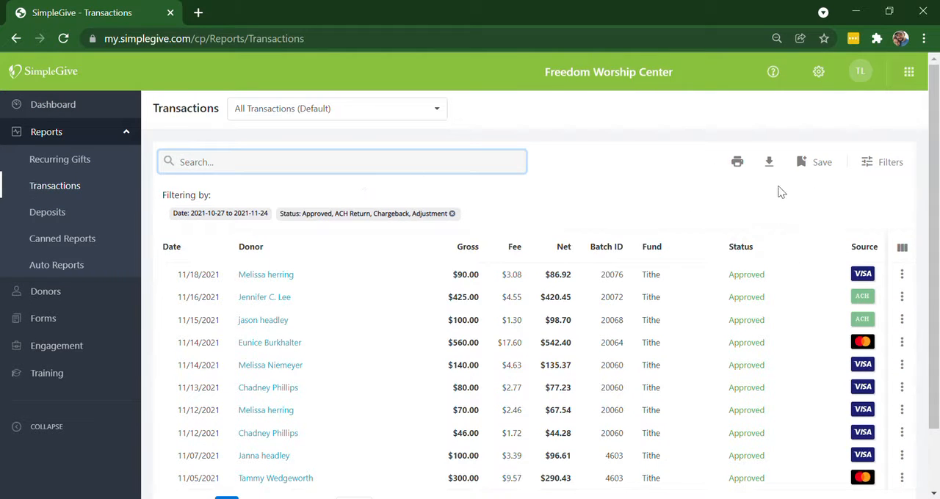
{"action": "left_click", "coordinate": [888, 177]}
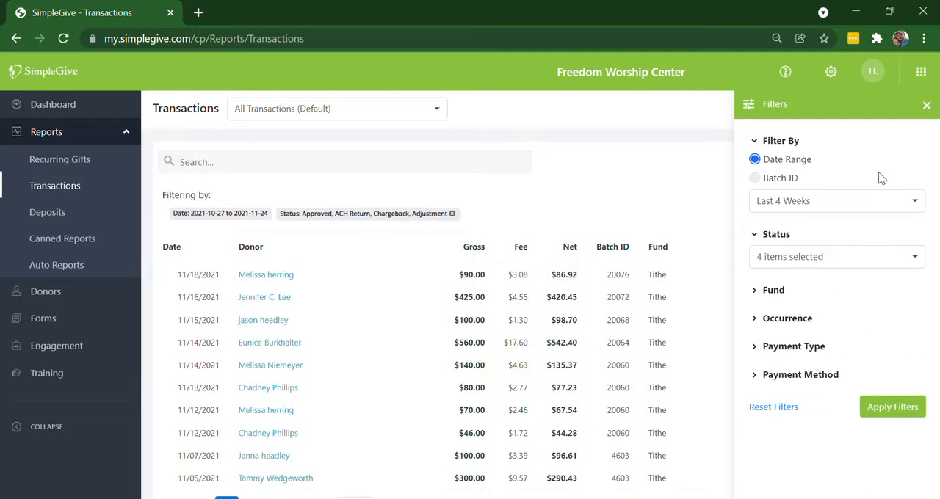
{"action": "left_click", "coordinate": [755, 178]}
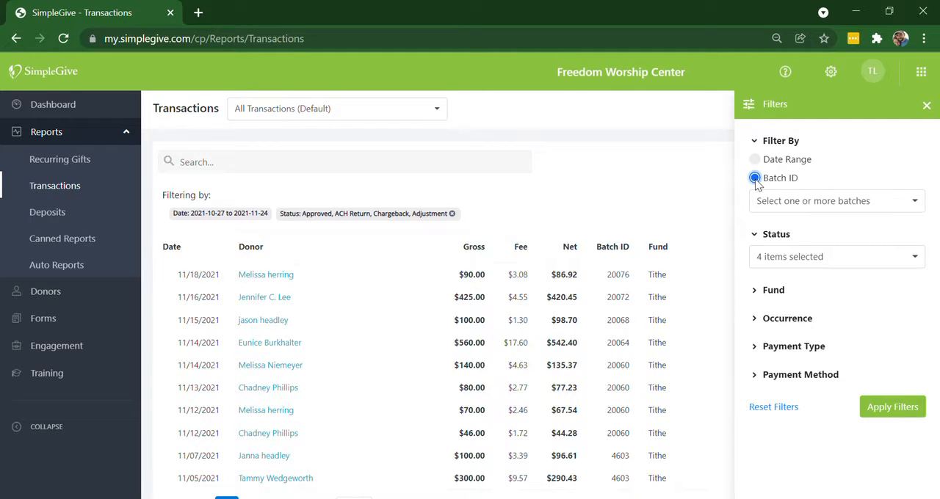
- Select all seven batches from 20076 - 11/19/2021 to 4599 - 11/5/2021, apply the filter and close the filter settings
{"action": "left_click", "coordinate": [795, 209]}
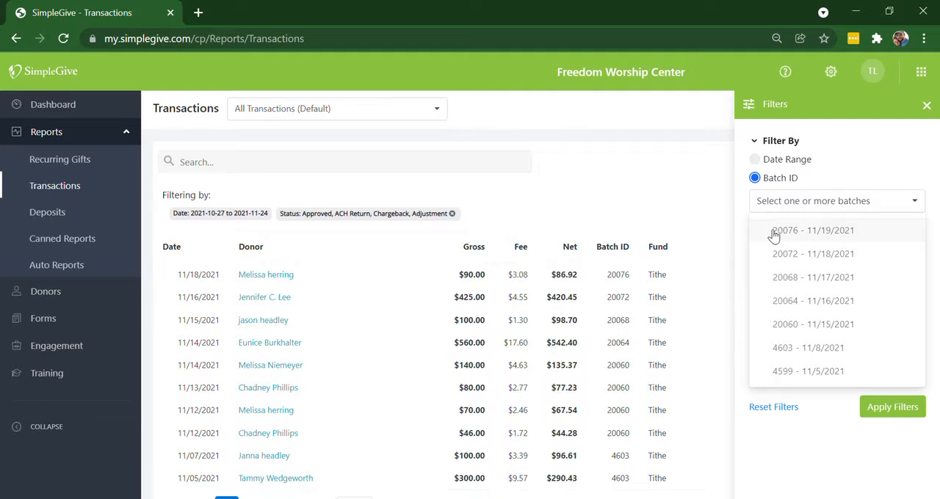
{"action": "left_click", "coordinate": [773, 233]}
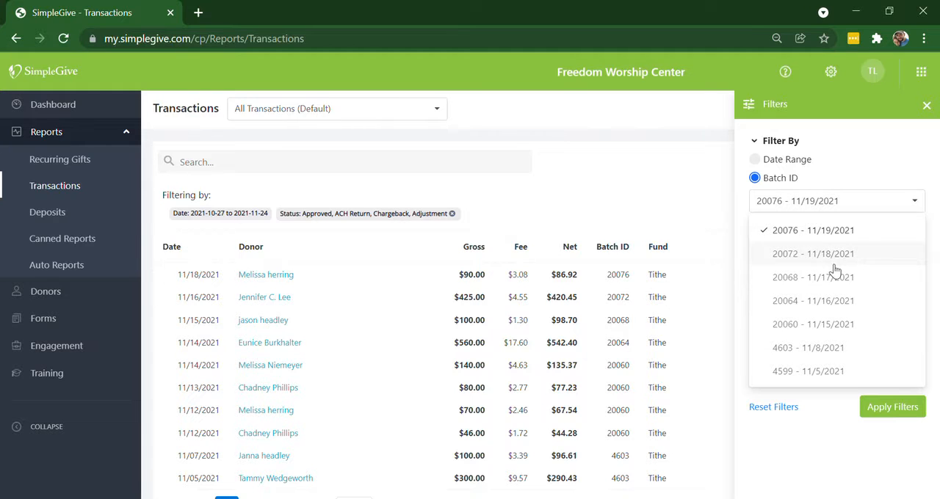
{"action": "left_click", "coordinate": [776, 257]}
{"action": "left_click", "coordinate": [770, 283]}
{"action": "left_click", "coordinate": [771, 305]}
{"action": "left_click", "coordinate": [770, 327]}
{"action": "left_click", "coordinate": [768, 350]}
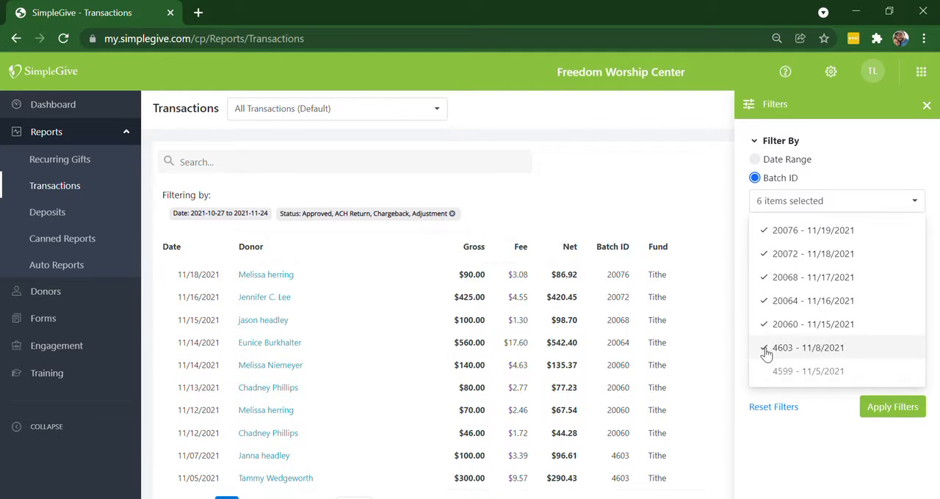
{"action": "left_click", "coordinate": [773, 375]}
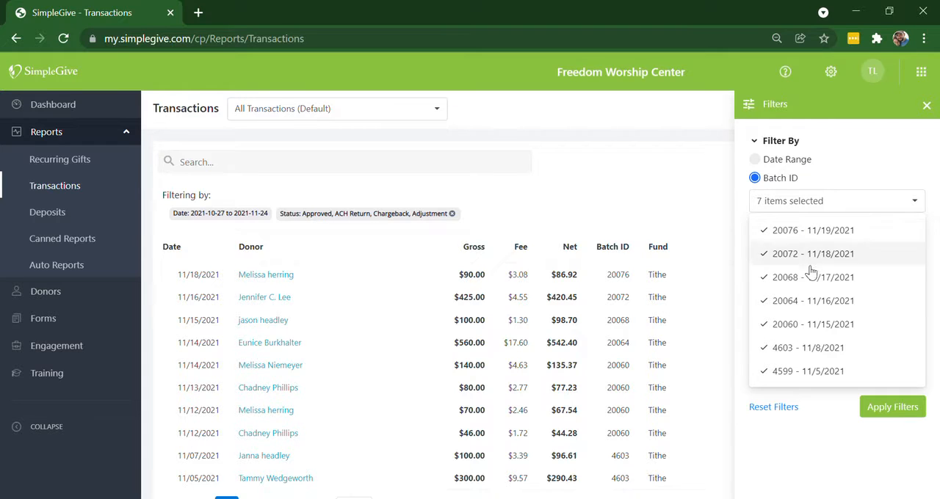
{"action": "left_click", "coordinate": [896, 409]}
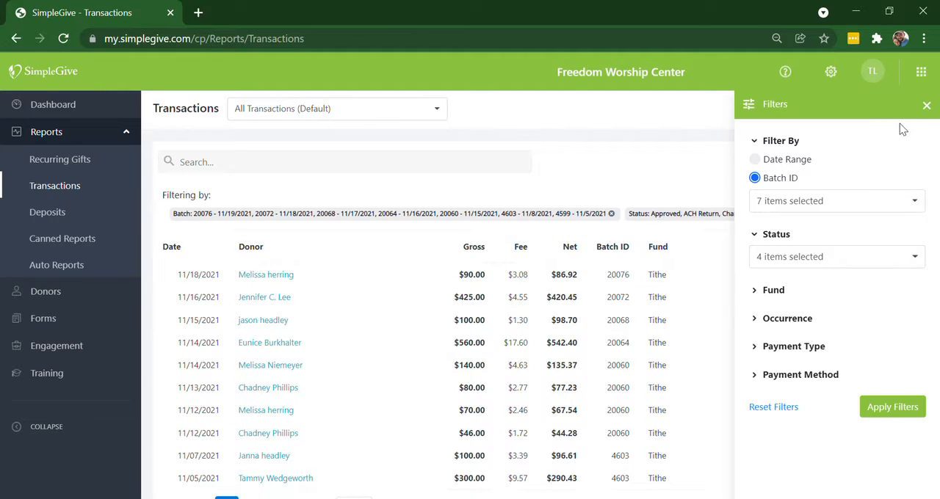
{"action": "left_click", "coordinate": [719, 129]}
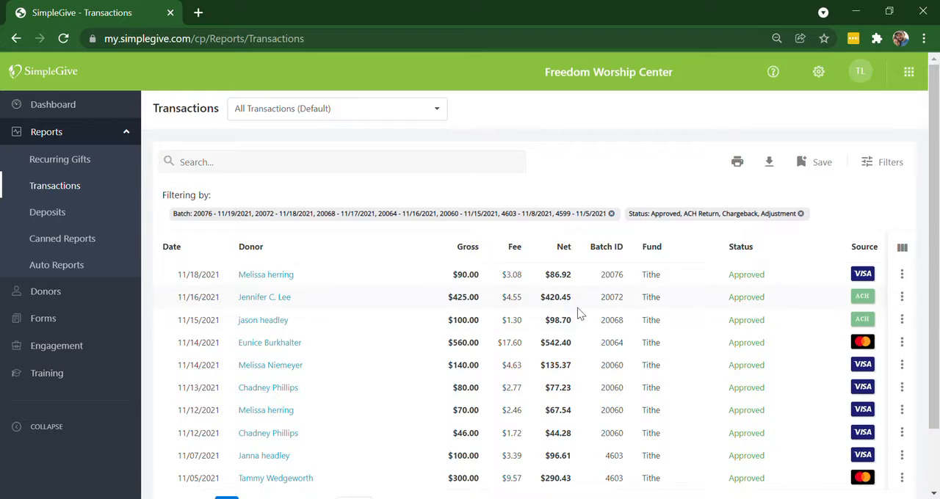
- Raise the number of records per page to list all filtered transactions together, and preview the report's printout without saving it
{"action": "scroll", "coordinate": [588, 328], "scroll_direction": "down", "scroll_amount": 1}
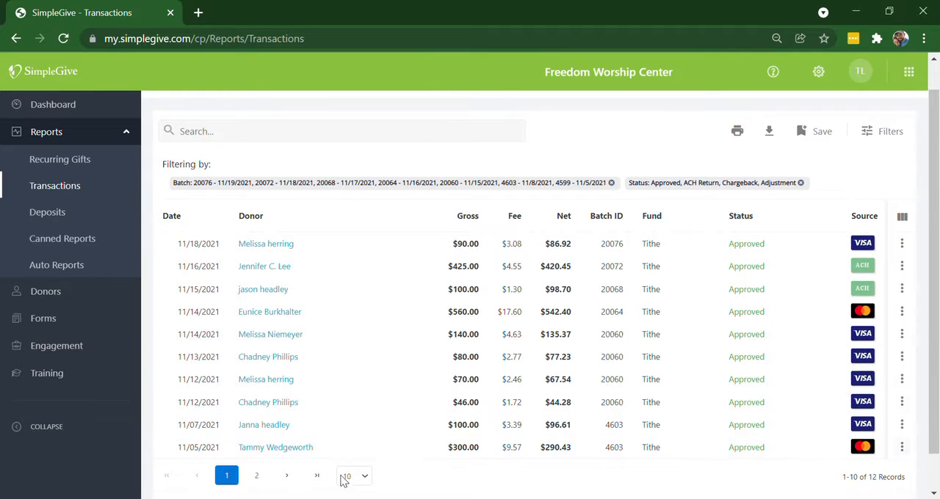
{"action": "left_click", "coordinate": [366, 478]}
{"action": "left_click", "coordinate": [348, 433]}
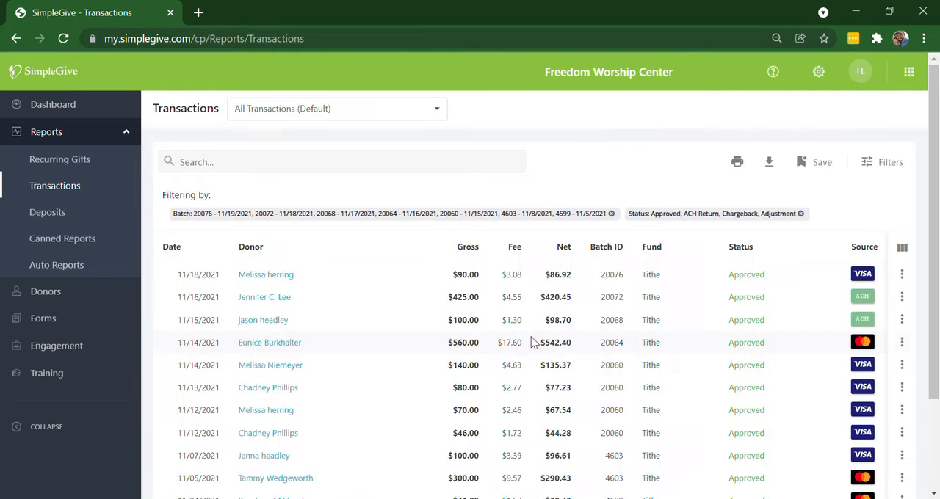
{"action": "scroll", "coordinate": [534, 343], "scroll_direction": "down", "scroll_amount": 2}
{"action": "scroll", "coordinate": [534, 343], "scroll_direction": "up", "scroll_amount": 3}
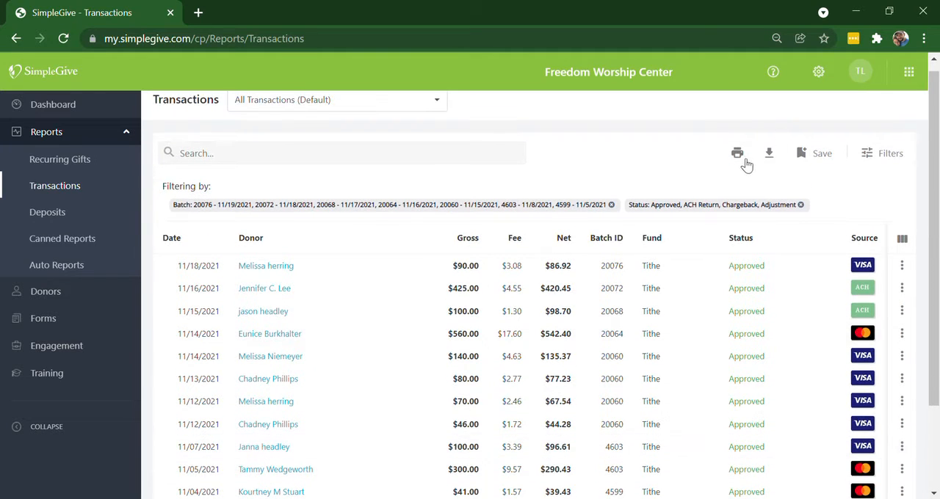
{"action": "left_click", "coordinate": [741, 157]}
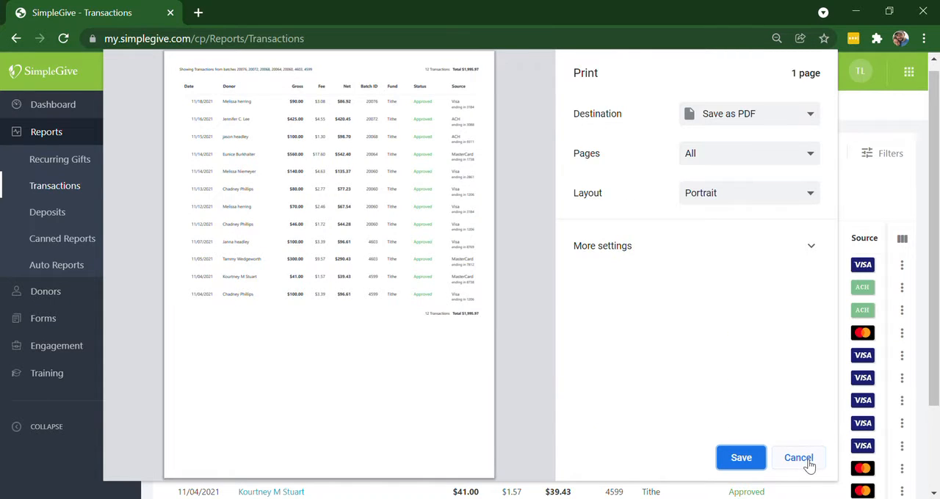
{"action": "left_click", "coordinate": [799, 458]}
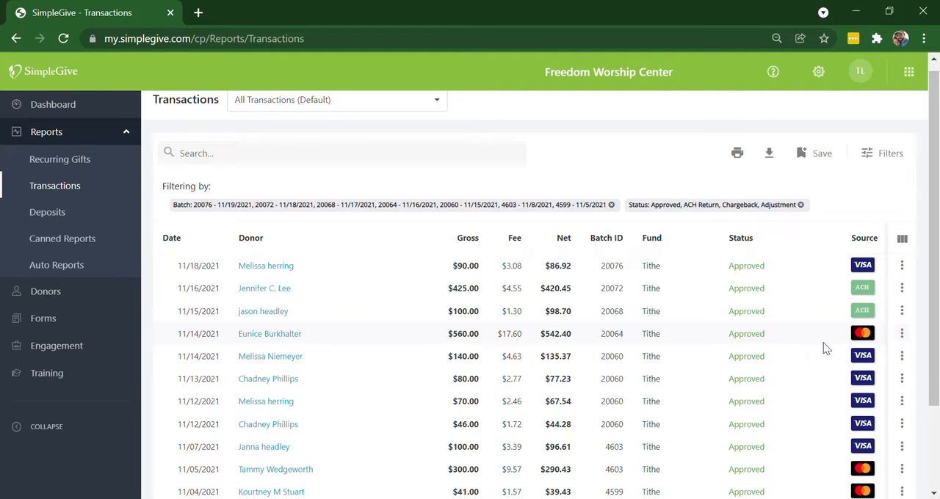
- Download the filtered transactions as a CSV file and open it in Excel
{"action": "left_click", "coordinate": [772, 160]}
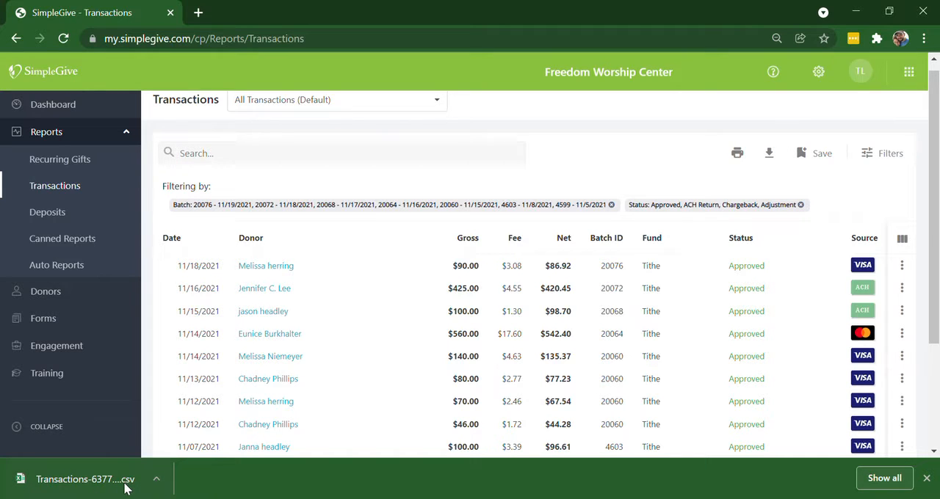
{"action": "left_click", "coordinate": [84, 479]}
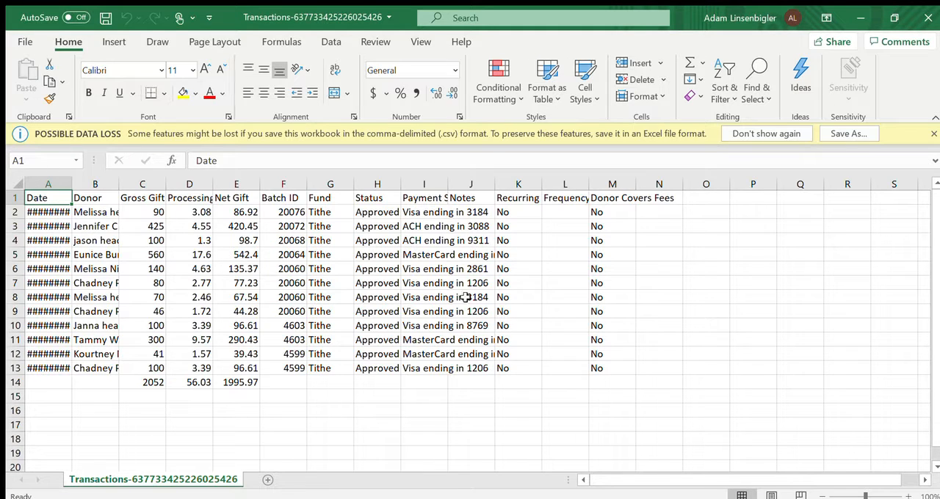
- Autofit the widths of the Date, Donor and Payment Source columns
{"action": "double_click", "coordinate": [72, 185]}
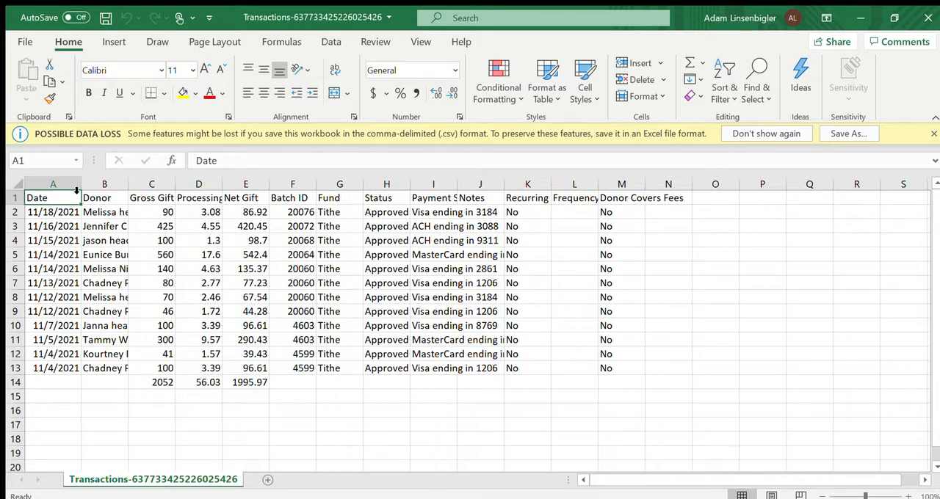
{"action": "double_click", "coordinate": [129, 184]}
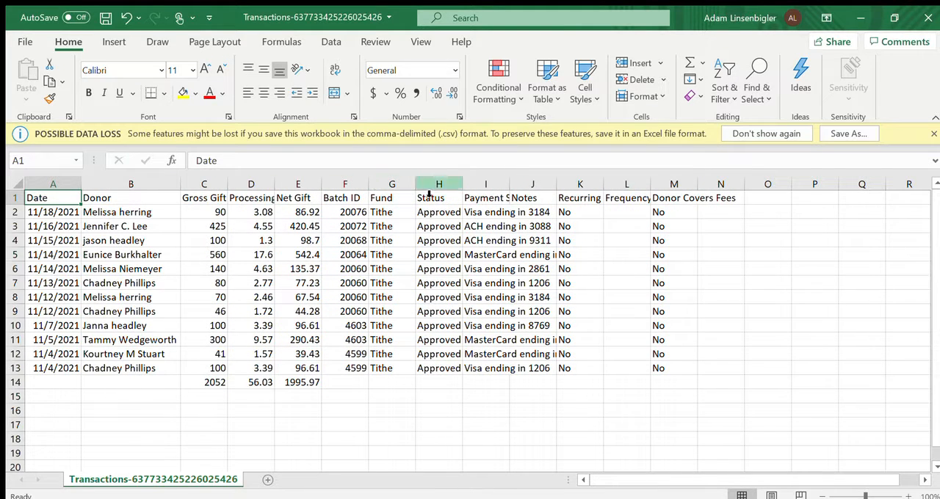
{"action": "double_click", "coordinate": [512, 184]}
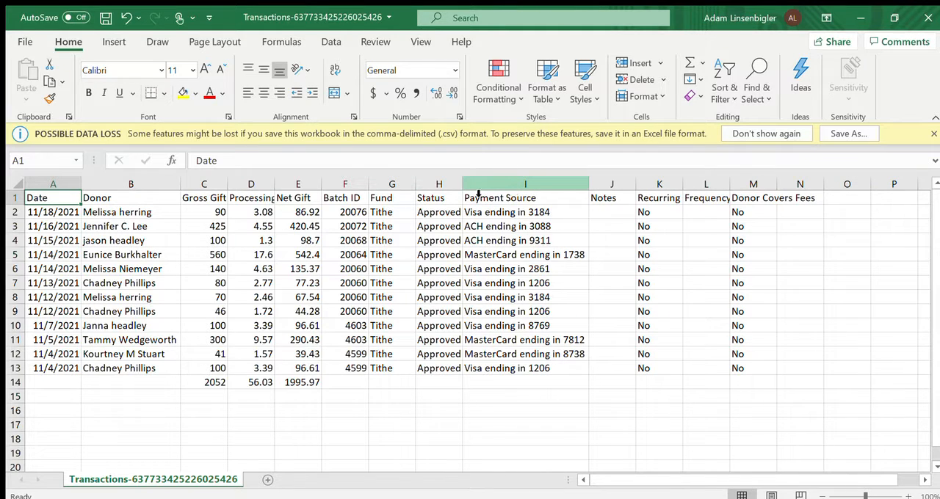
- Clear all contents of columns J through N, from Notes to Donor Covers Fees
{"action": "left_click", "coordinate": [613, 184]}
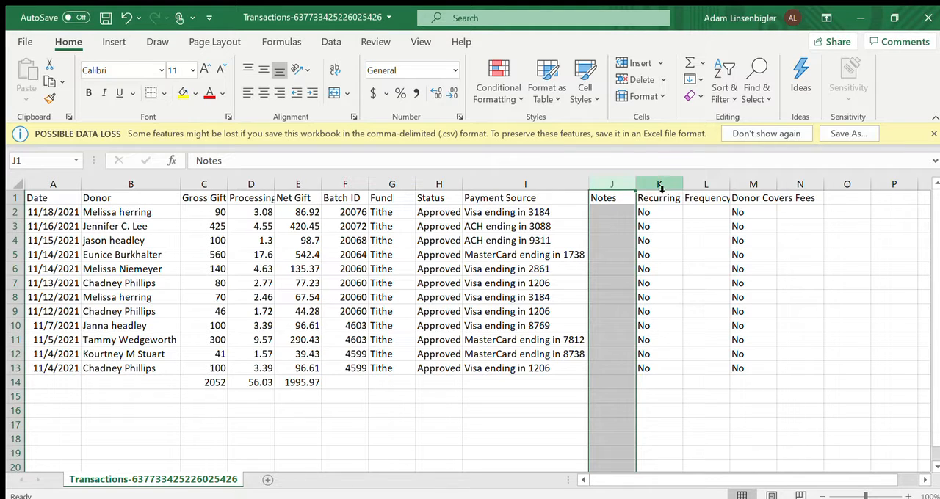
{"action": "left_click", "coordinate": [803, 184], "text": "shift"}
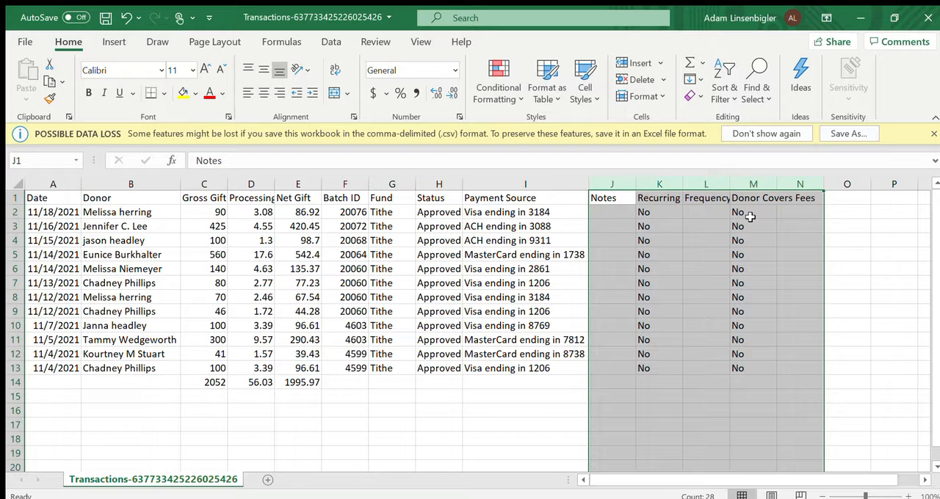
{"action": "key", "text": "BackSpace"}
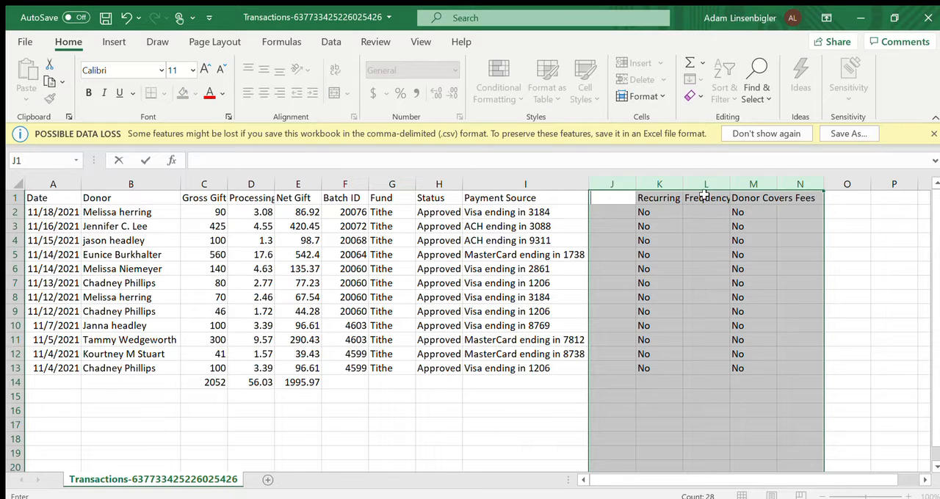
{"action": "key", "text": "ctrl+Return"}
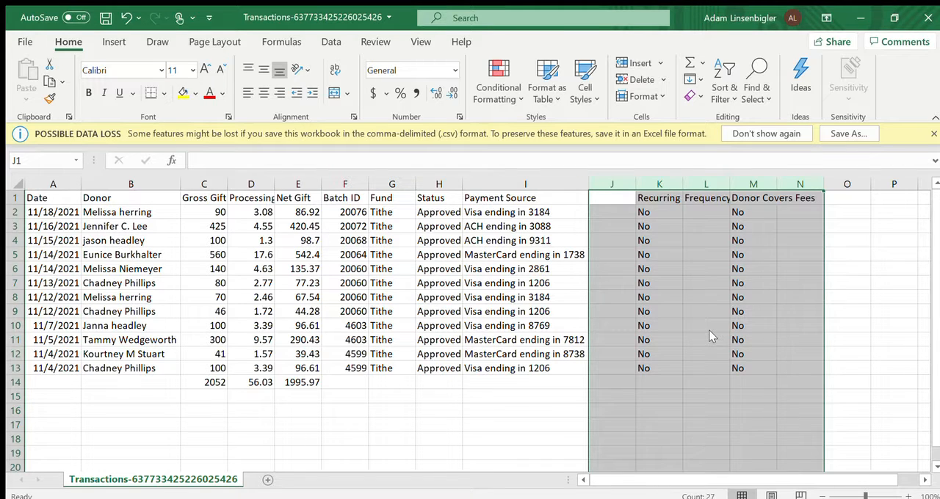
{"action": "key", "text": "Delete"}
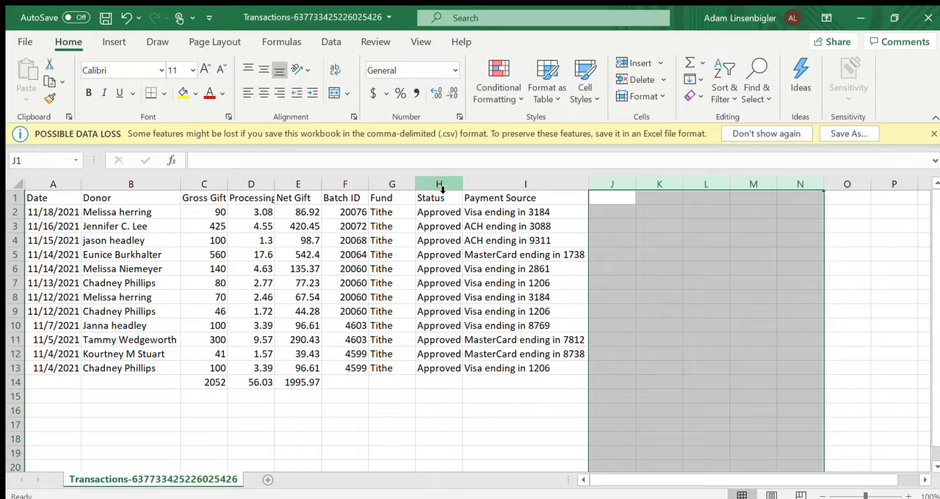
- Apply the dollar Accounting number format to the gross gift, processing fee and net gift columns C through E
{"action": "left_click", "coordinate": [216, 190]}
{"action": "left_click_drag", "start_coordinate": [216, 190], "coordinate": [307, 192]}
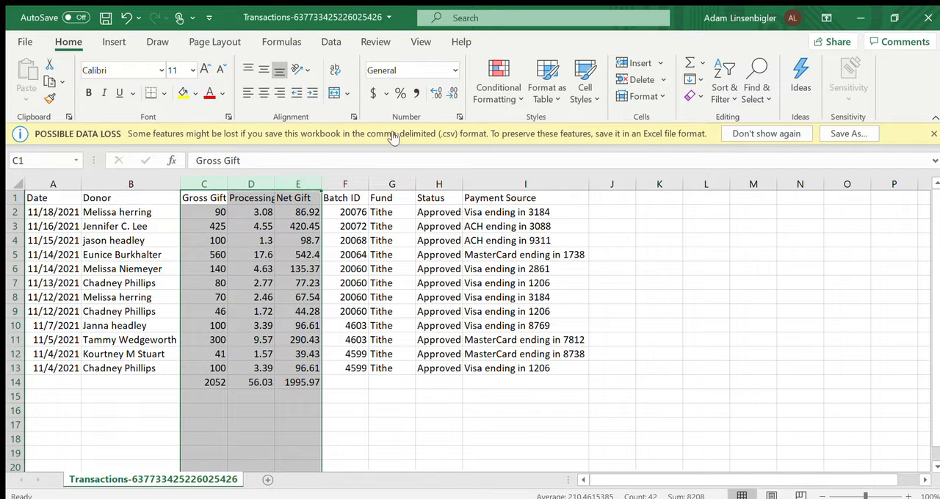
{"action": "left_click", "coordinate": [371, 94]}
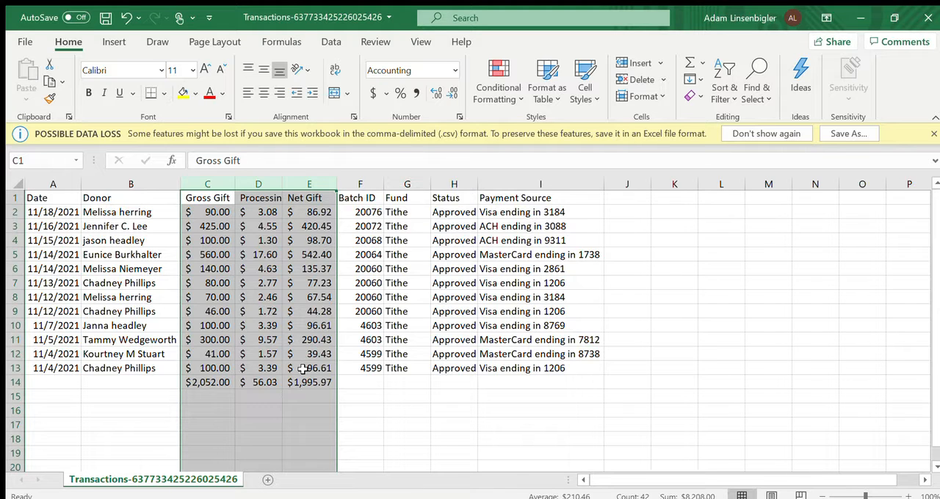
{"action": "left_click", "coordinate": [401, 421]}
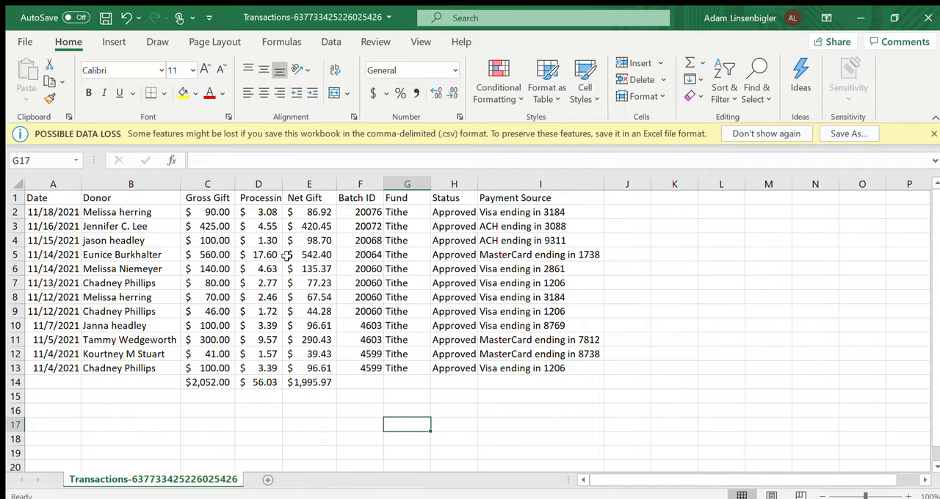
- Move the totals from C14:E14 down one row to C15:E15
{"action": "left_click", "coordinate": [210, 384]}
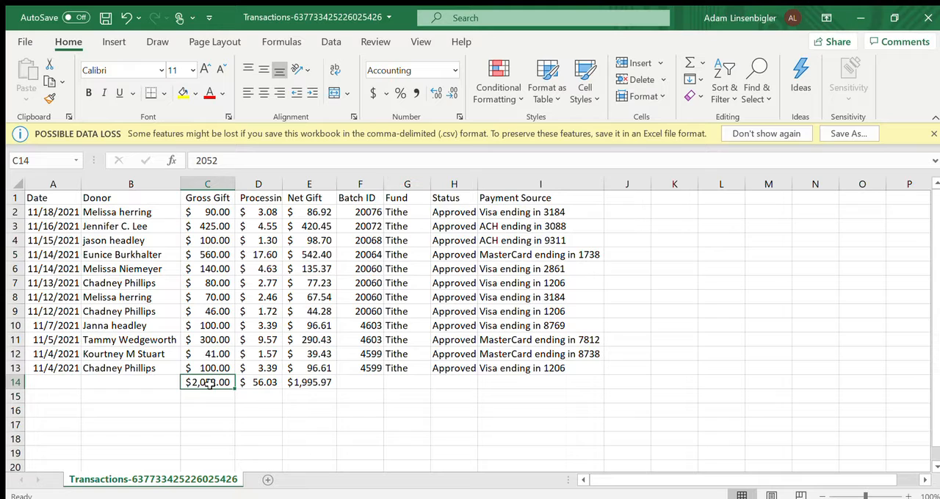
{"action": "left_click_drag", "start_coordinate": [293, 384], "coordinate": [314, 407]}
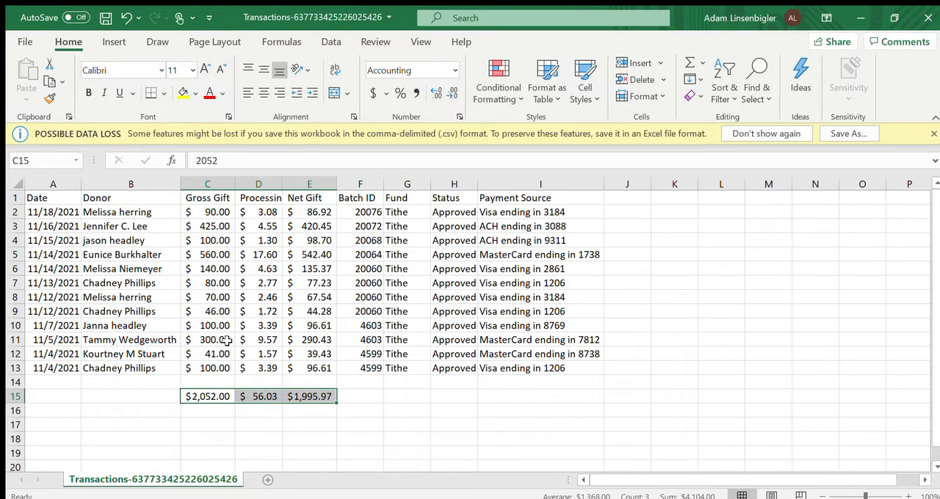
- Insert two blank rows above row 12, where the batch 4599 transactions begin
{"action": "left_click", "coordinate": [18, 360]}
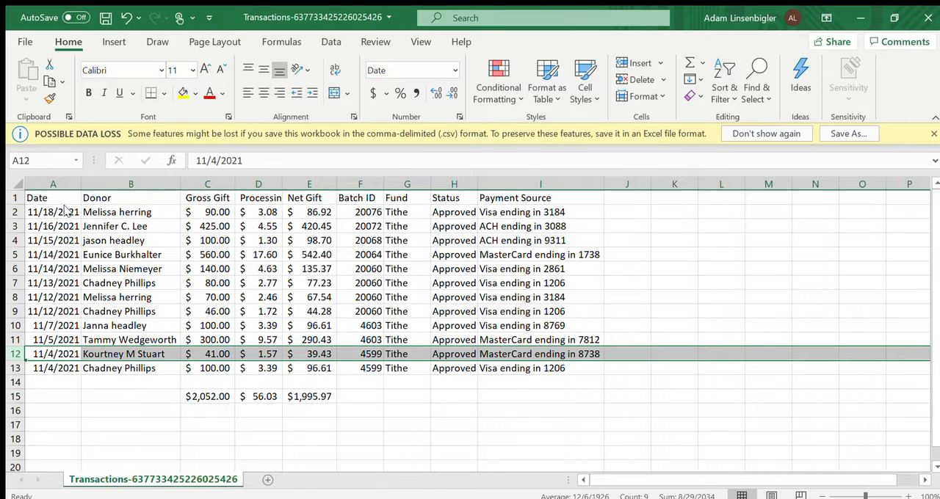
{"action": "key", "text": "ctrl+shift+plus"}
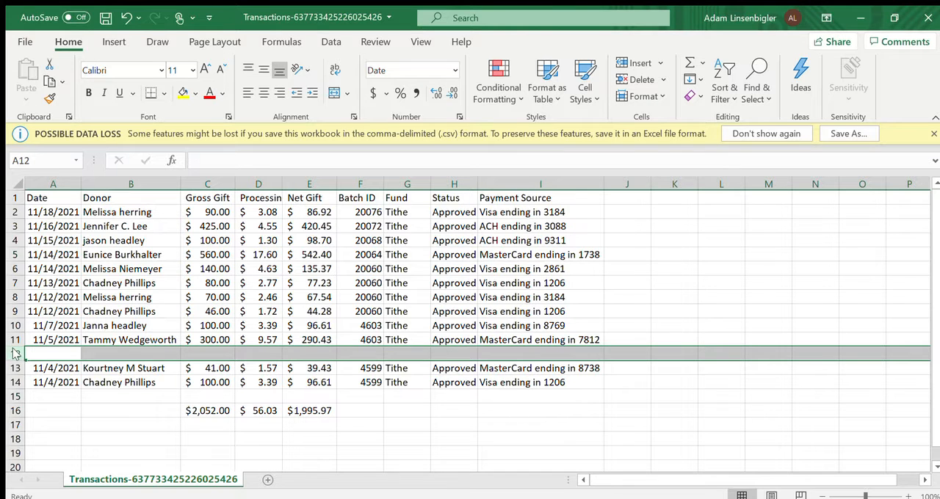
{"action": "key", "text": "ctrl+shift+plus"}
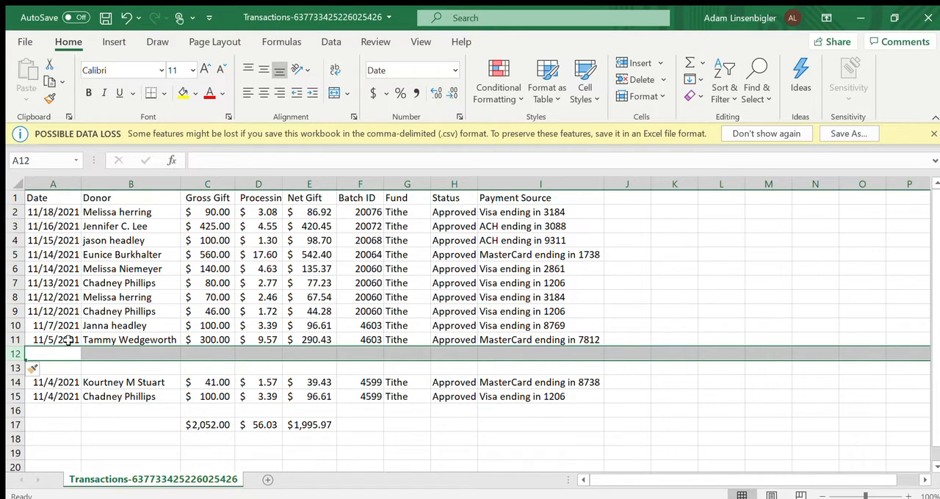
- Insert two blank rows above row 10, where the batch 4603 transactions begin
{"action": "left_click", "coordinate": [369, 327]}
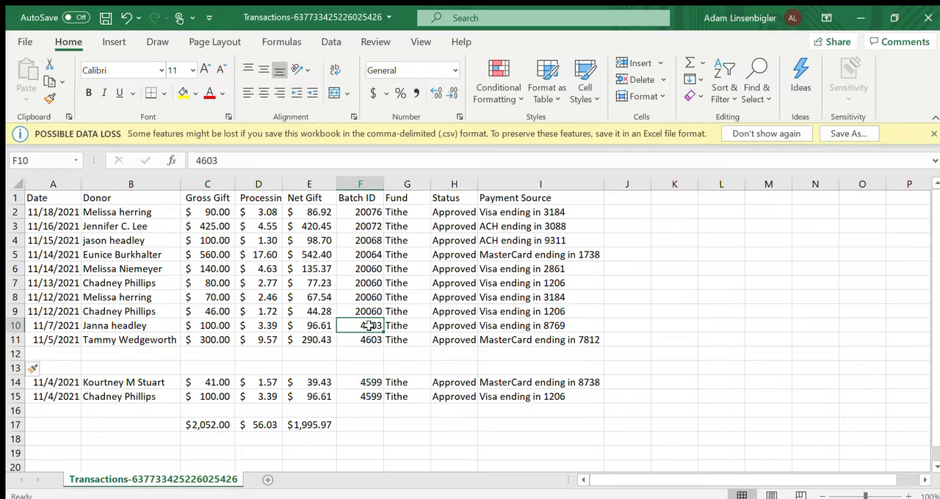
{"action": "left_click", "coordinate": [20, 331]}
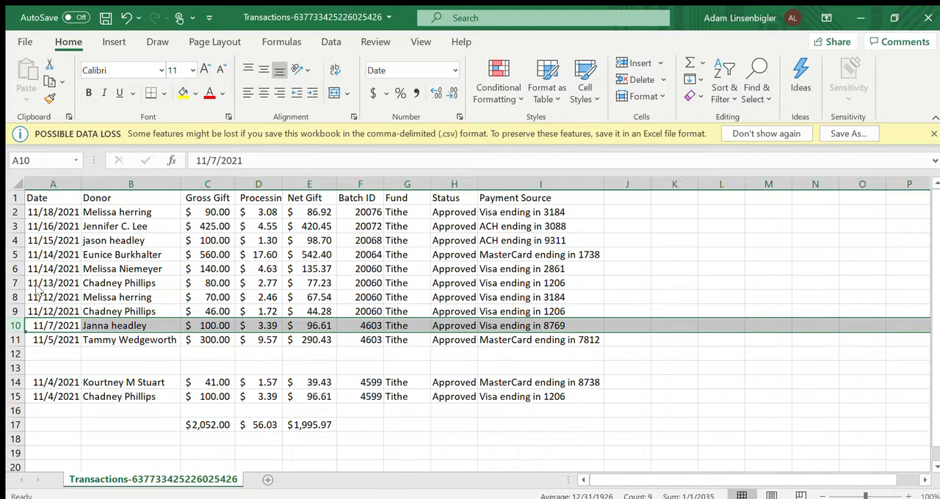
{"action": "key", "text": "ctrl+shift+plus"}
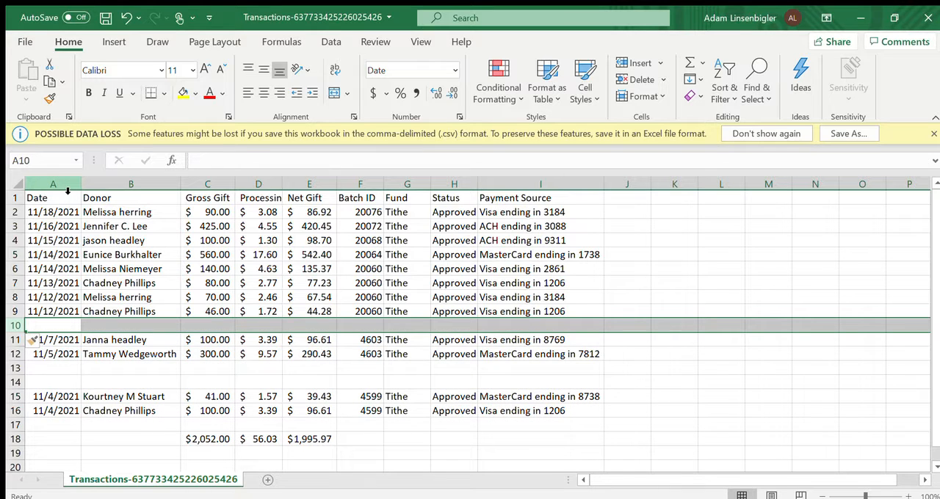
{"action": "right_click", "coordinate": [20, 331]}
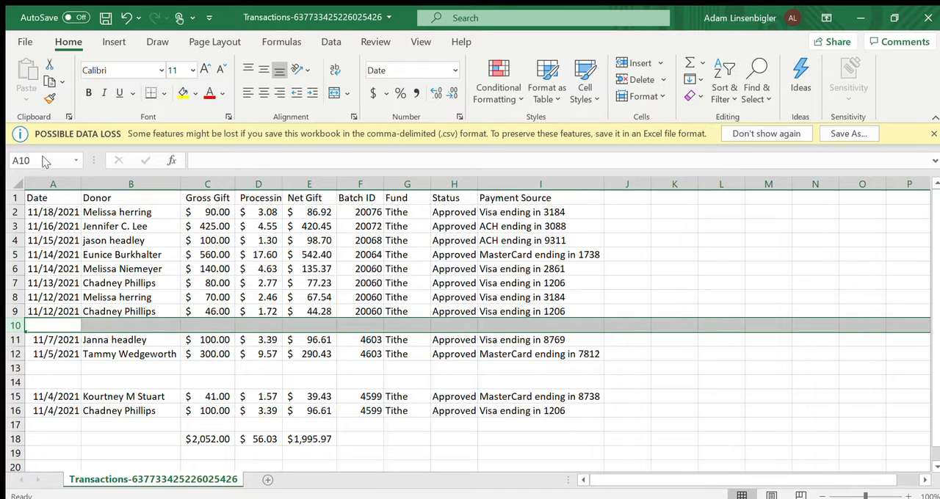
{"action": "key", "text": "ctrl+shift+plus"}
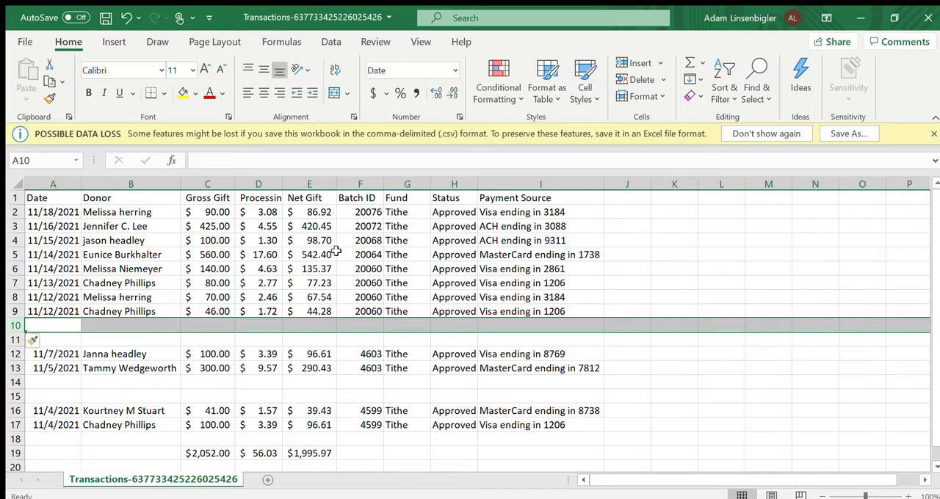
- Insert one blank row above the first batch 20060 transaction in row 6 and one above the batch 20064 transaction in row 5
{"action": "left_click", "coordinate": [16, 269]}
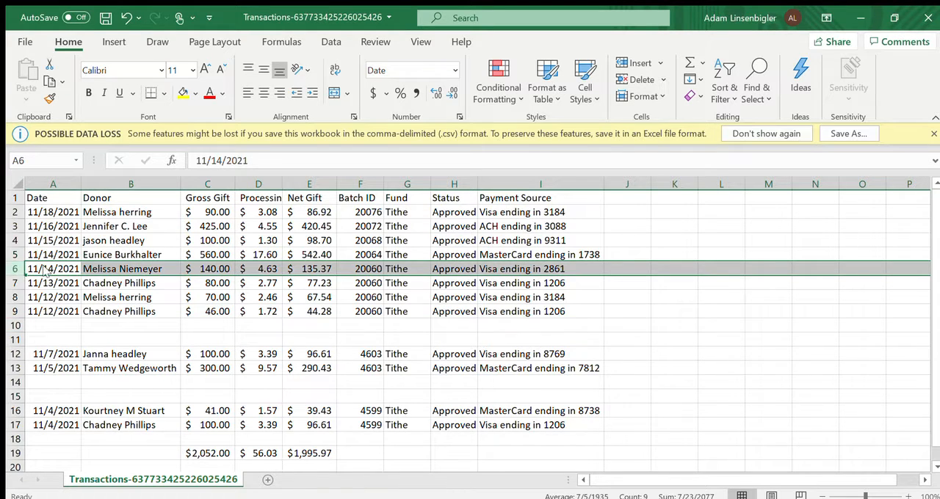
{"action": "key", "text": "ctrl+shift+plus"}
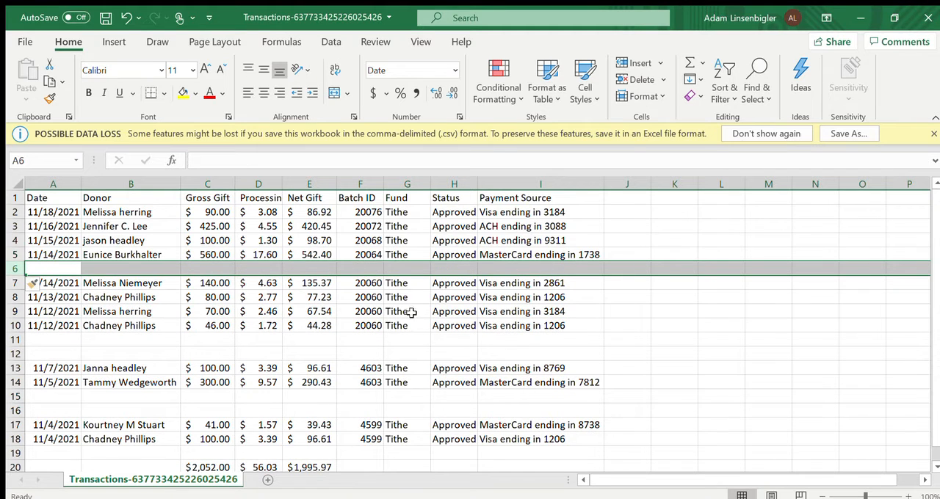
{"action": "left_click", "coordinate": [16, 261]}
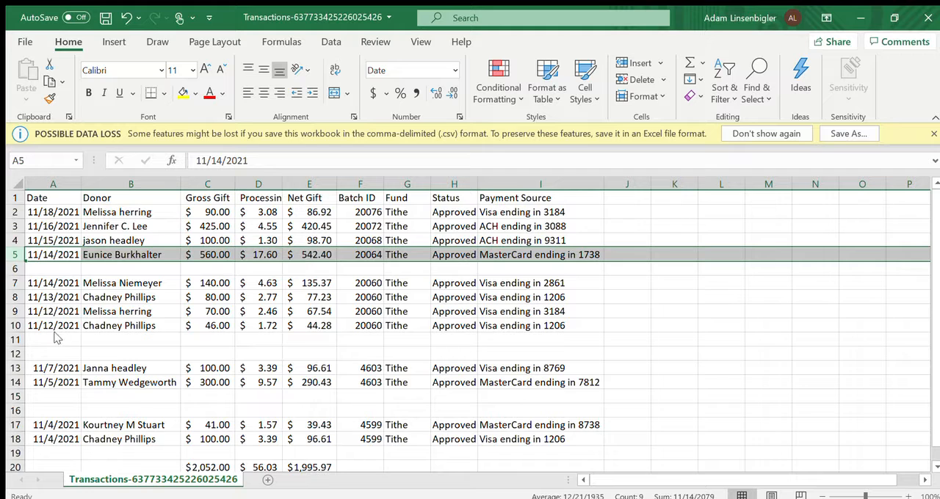
{"action": "key", "text": "ctrl+shift+plus"}
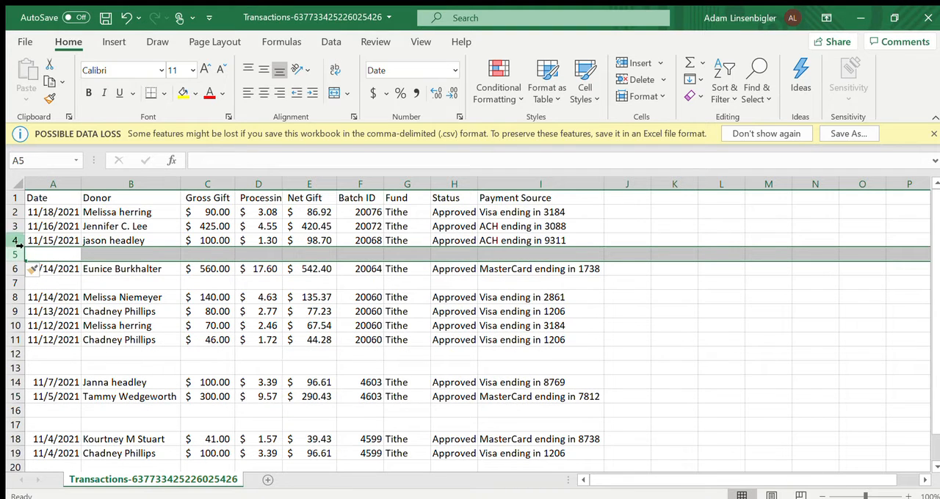
- Insert one blank row above the batch 20068 transaction in row 4 and one above the batch 20072 transaction in row 3
{"action": "left_click", "coordinate": [14, 240]}
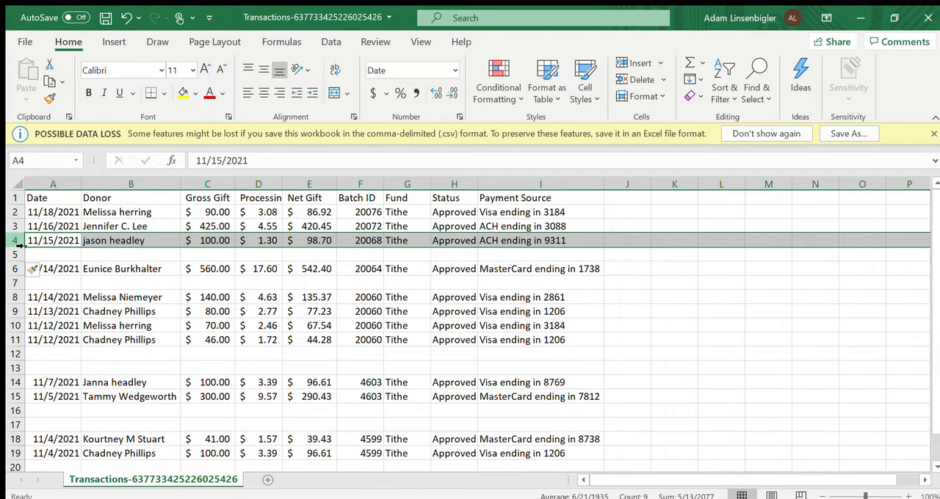
{"action": "left_click", "coordinate": [14, 240]}
{"action": "right_click", "coordinate": [13, 238]}
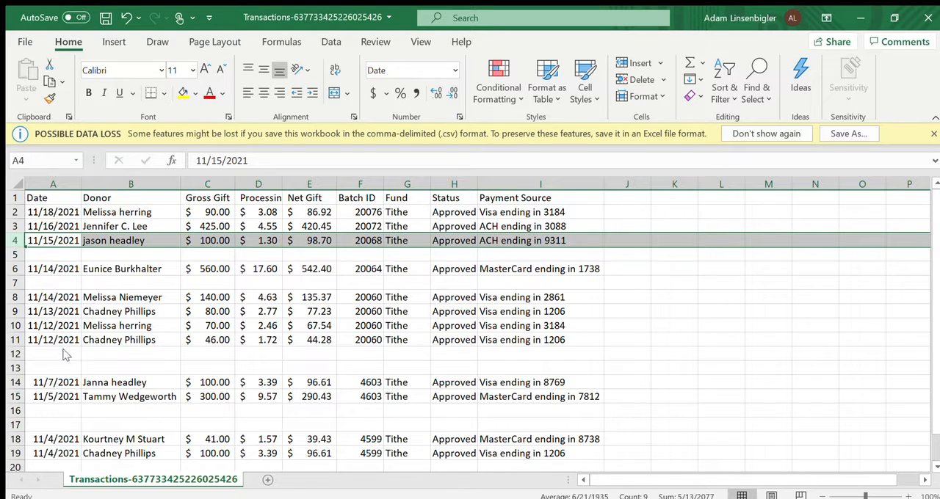
{"action": "key", "text": "ctrl+shift+equal"}
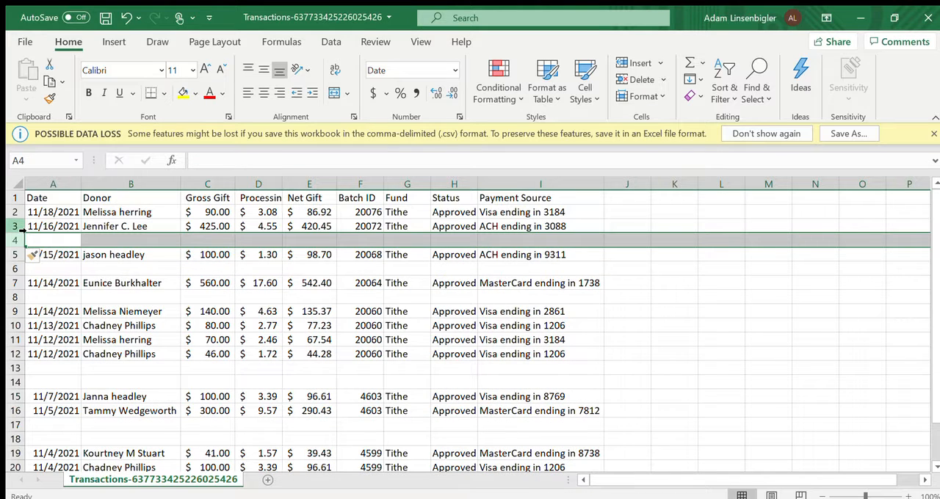
{"action": "left_click", "coordinate": [22, 230], "text": "ctrl"}
{"action": "left_click", "coordinate": [21, 229]}
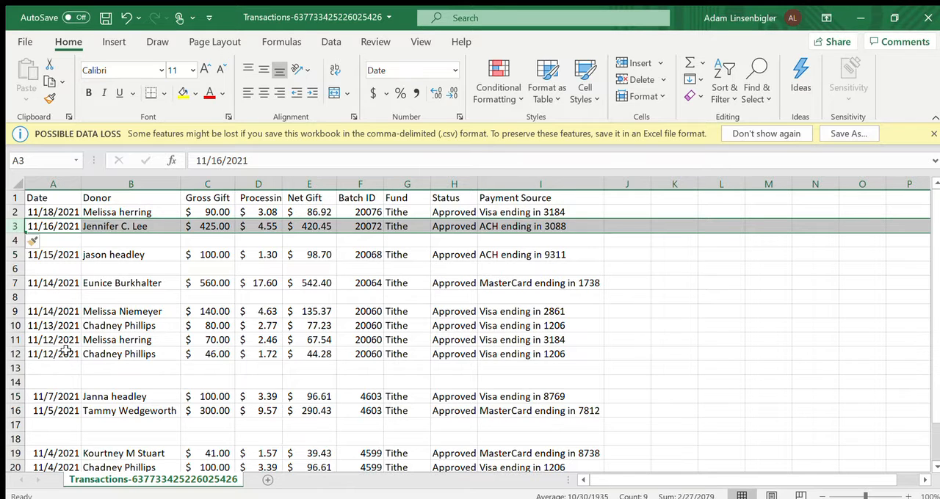
{"action": "key", "text": "ctrl+shift+plus"}
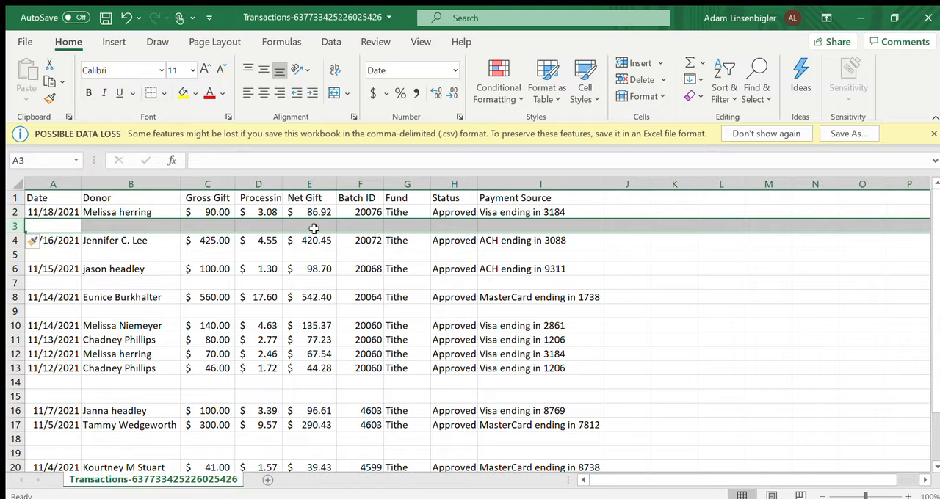
{"action": "left_click", "coordinate": [623, 281]}
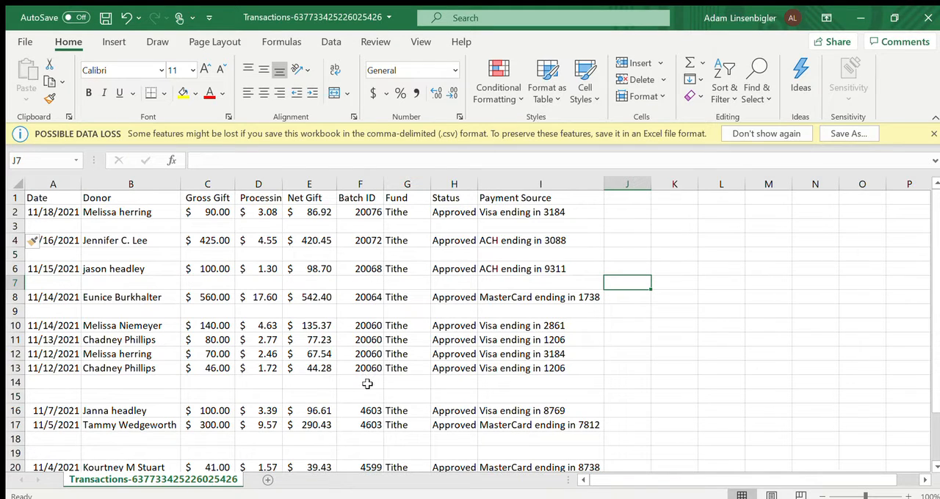
- Total the batch 20060 gross gifts in C14 with =C10+C11+C12+C13 and fill the formula across to E14
{"action": "left_click", "coordinate": [209, 378]}
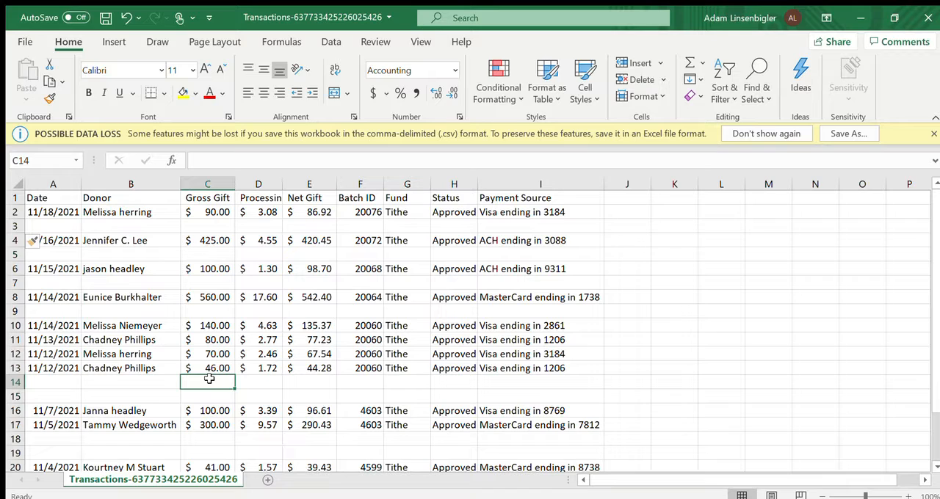
{"action": "type", "text": "="}
{"action": "left_click", "coordinate": [212, 326]}
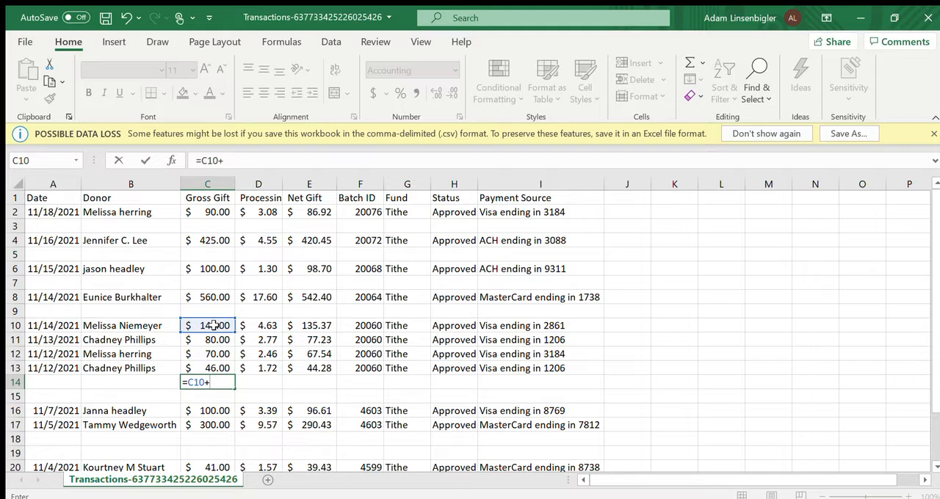
{"action": "type", "text": "+"}
{"action": "left_click", "coordinate": [211, 339]}
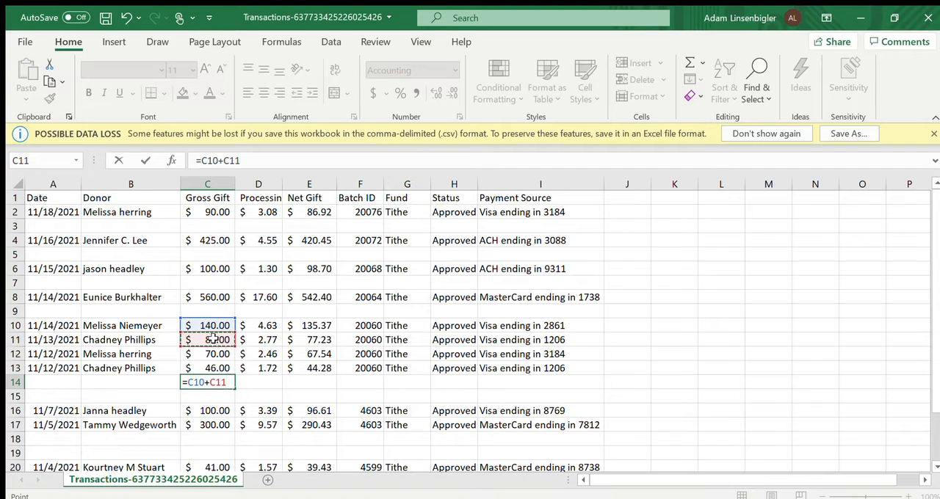
{"action": "type", "text": "+"}
{"action": "left_click", "coordinate": [212, 354]}
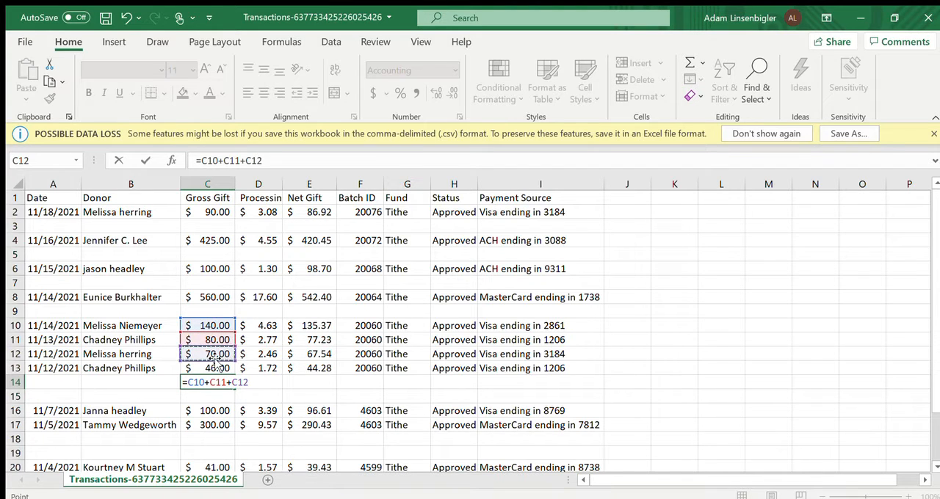
{"action": "type", "text": "+"}
{"action": "left_click", "coordinate": [217, 368]}
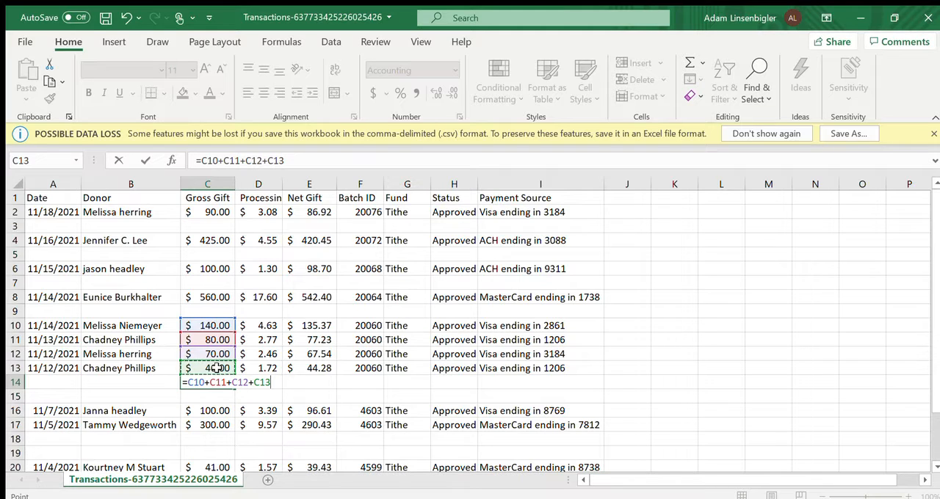
{"action": "key", "text": "Return"}
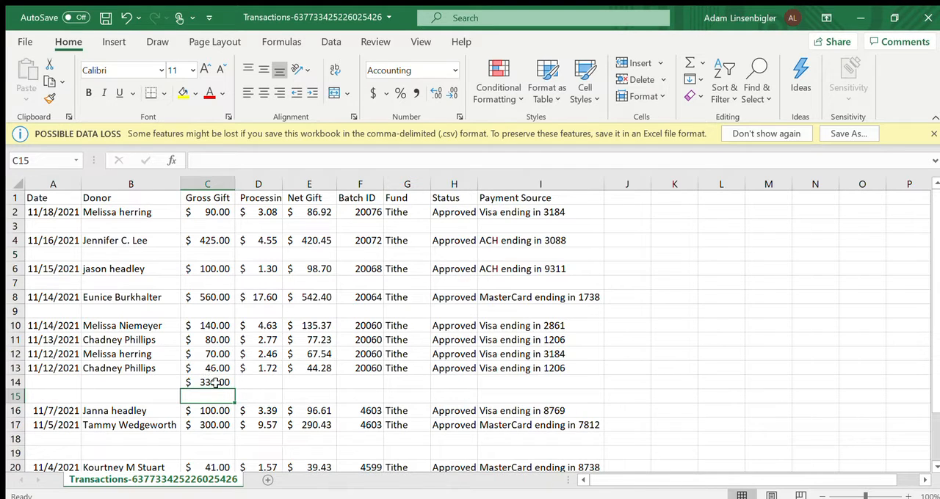
{"action": "left_click", "coordinate": [221, 382]}
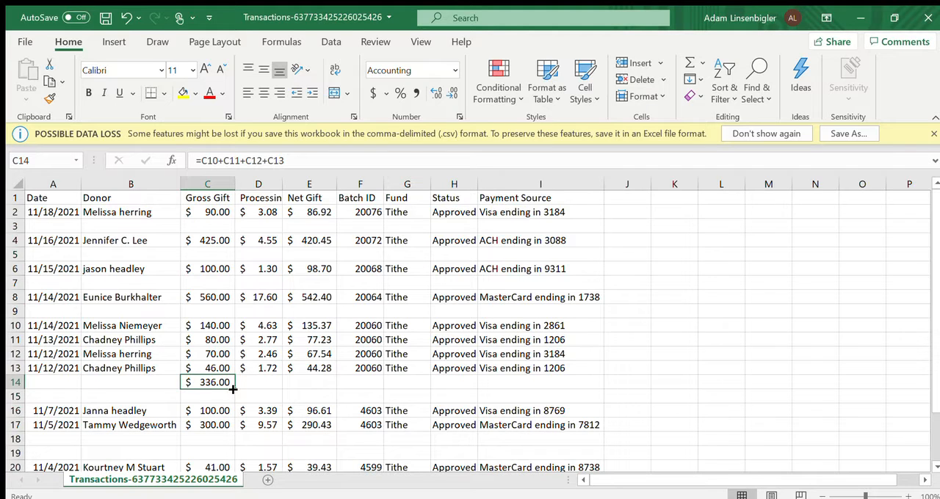
{"action": "left_click_drag", "start_coordinate": [235, 390], "coordinate": [323, 384]}
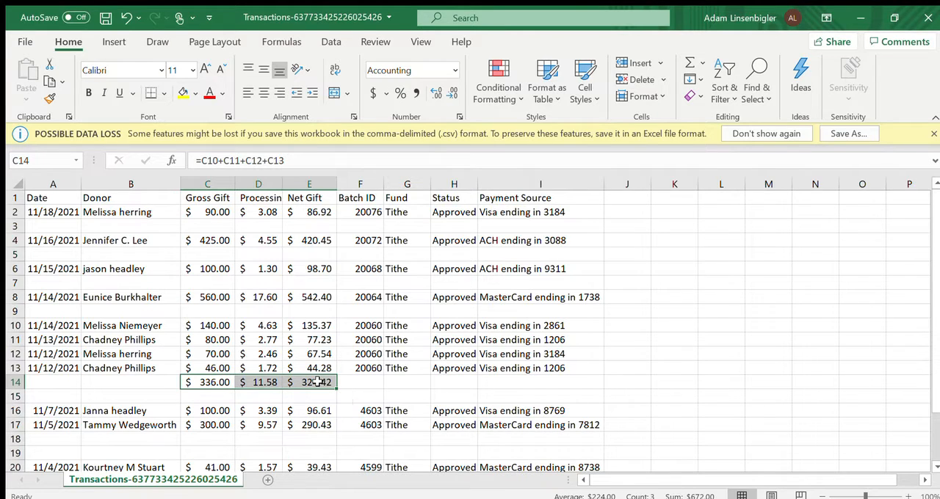
- Total the batch 4603 gross gifts in C18 with =C16+C17 and fill the formula across to E18
{"action": "scroll", "coordinate": [375, 371], "scroll_direction": "down", "scroll_amount": 2}
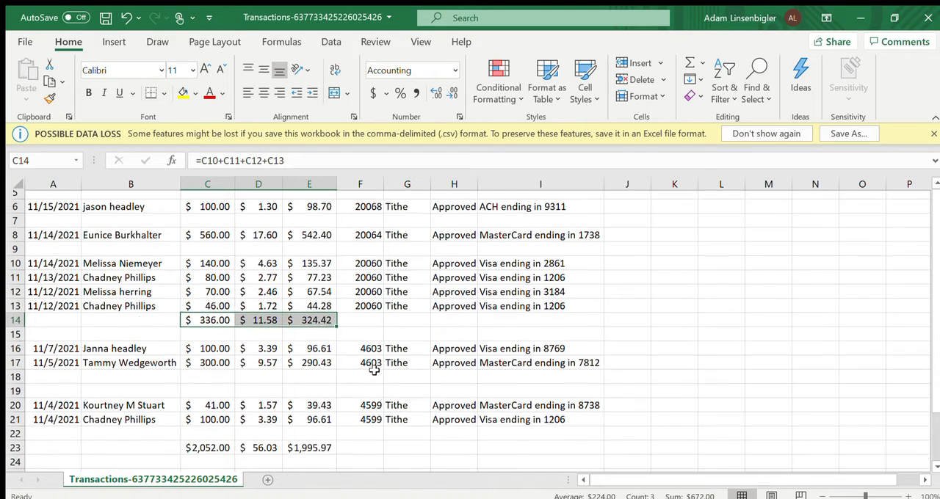
{"action": "left_click", "coordinate": [213, 365]}
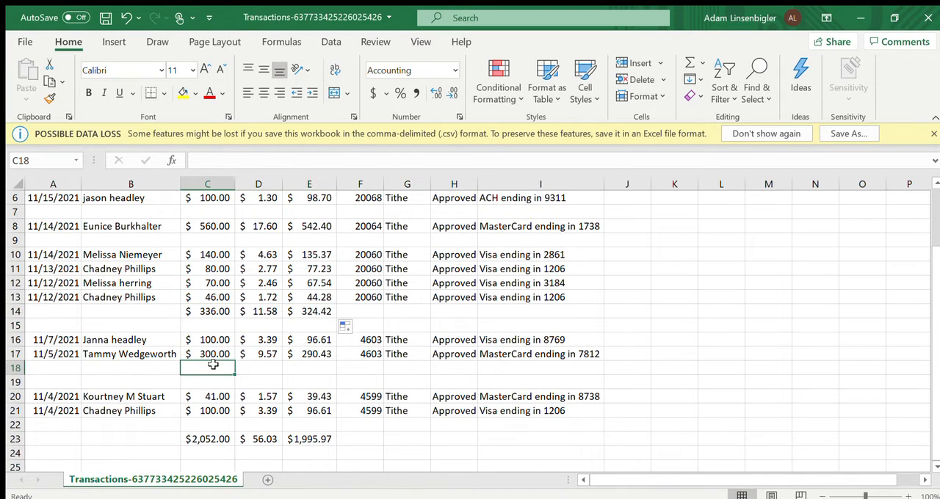
{"action": "type", "text": "="}
{"action": "left_click", "coordinate": [211, 339]}
{"action": "type", "text": "+"}
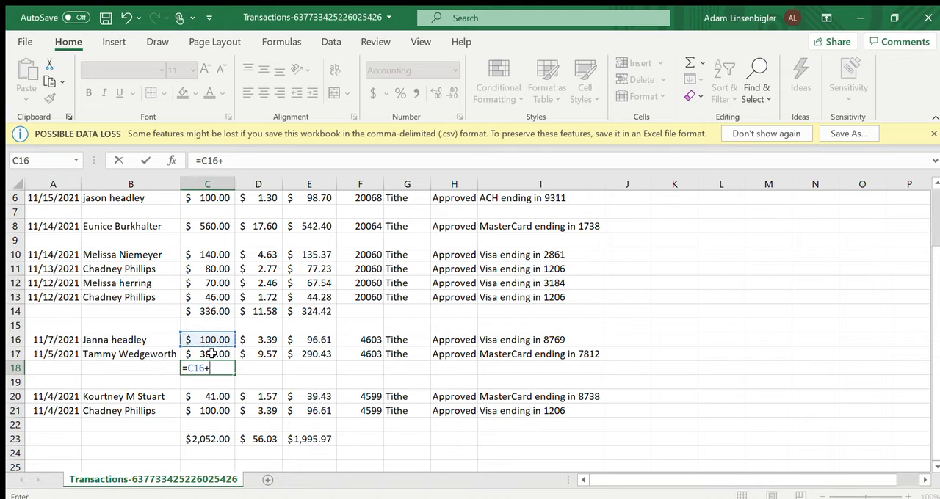
{"action": "left_click", "coordinate": [211, 353]}
{"action": "key", "text": "Return"}
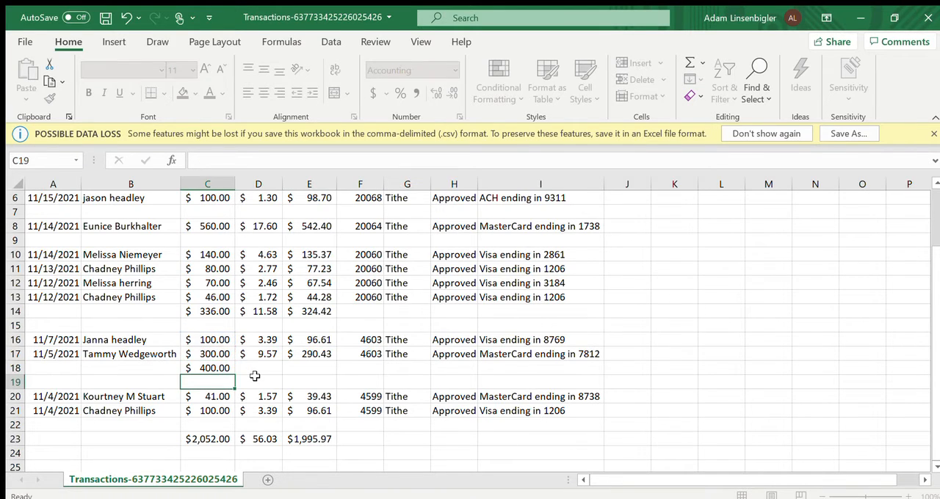
{"action": "key", "text": "Up"}
{"action": "left_click_drag", "start_coordinate": [236, 375], "coordinate": [332, 371]}
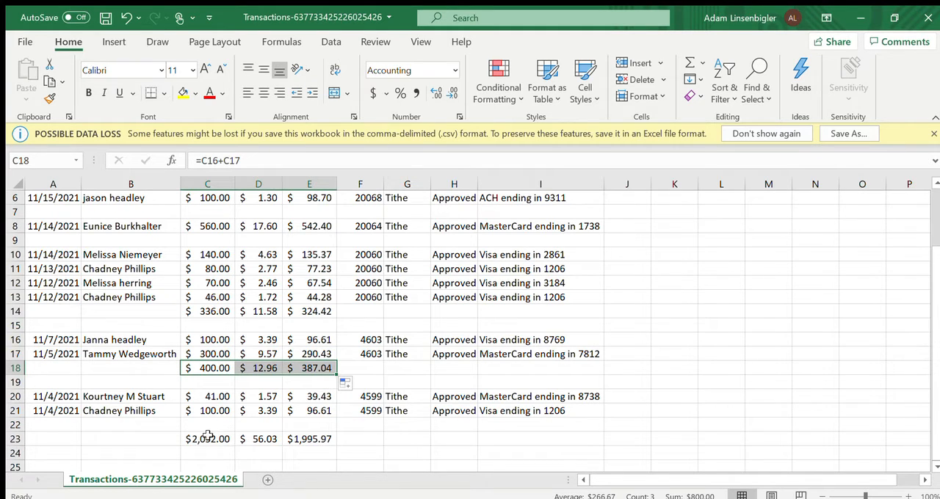
- Total the batch 4599 gross gifts in C22 with =C20+C21 and fill the formula across to E22
{"action": "left_click", "coordinate": [209, 428]}
{"action": "type", "text": "="}
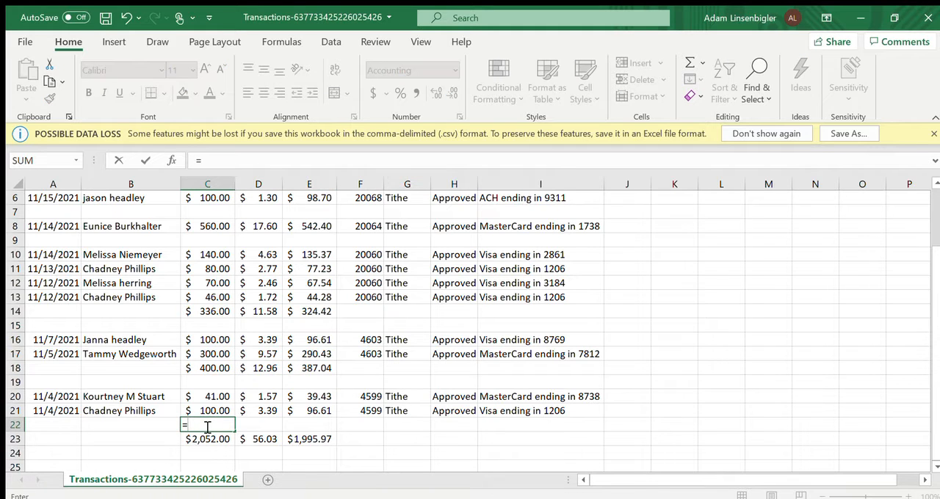
{"action": "left_click", "coordinate": [211, 397]}
{"action": "type", "text": "+"}
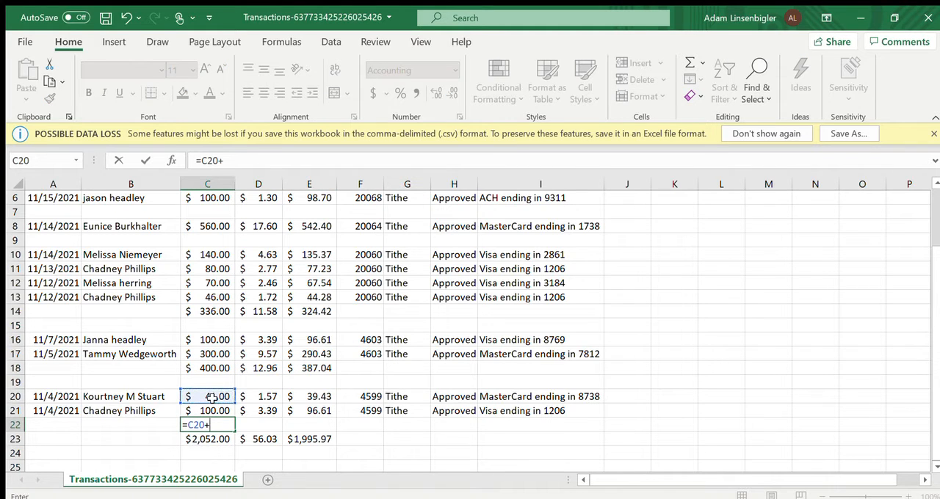
{"action": "left_click", "coordinate": [215, 412]}
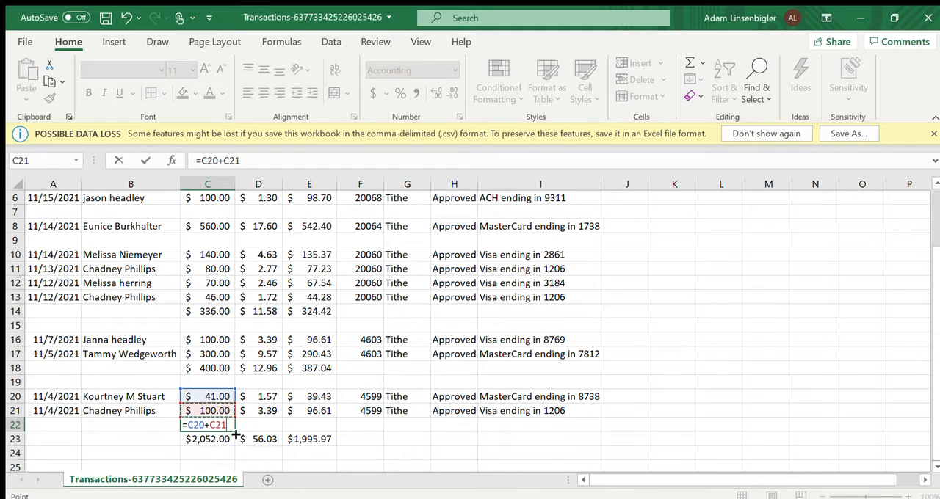
{"action": "key", "text": "Return"}
{"action": "left_click", "coordinate": [231, 426]}
{"action": "left_click_drag", "start_coordinate": [235, 431], "coordinate": [324, 424]}
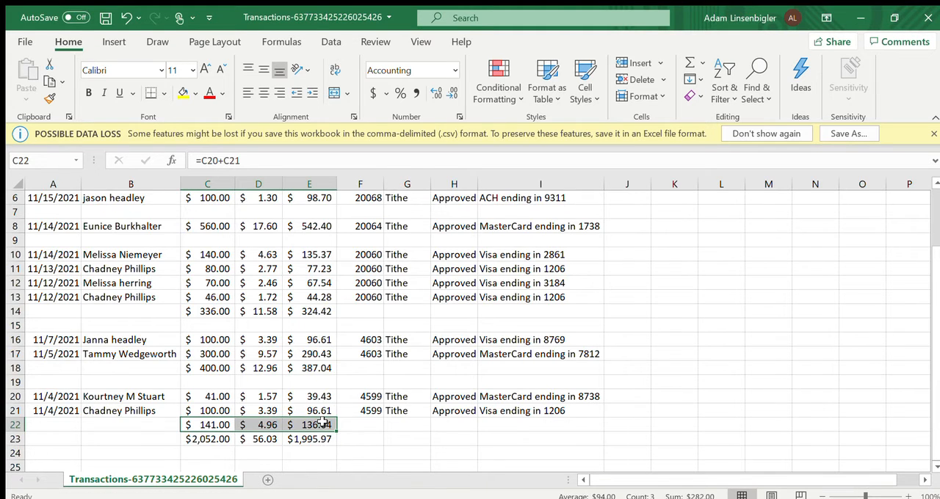
- Move the grand totals from C23:E23 down one row to C24:E24
{"action": "scroll", "coordinate": [323, 424], "scroll_direction": "down", "scroll_amount": 1}
{"action": "left_click", "coordinate": [213, 426]}
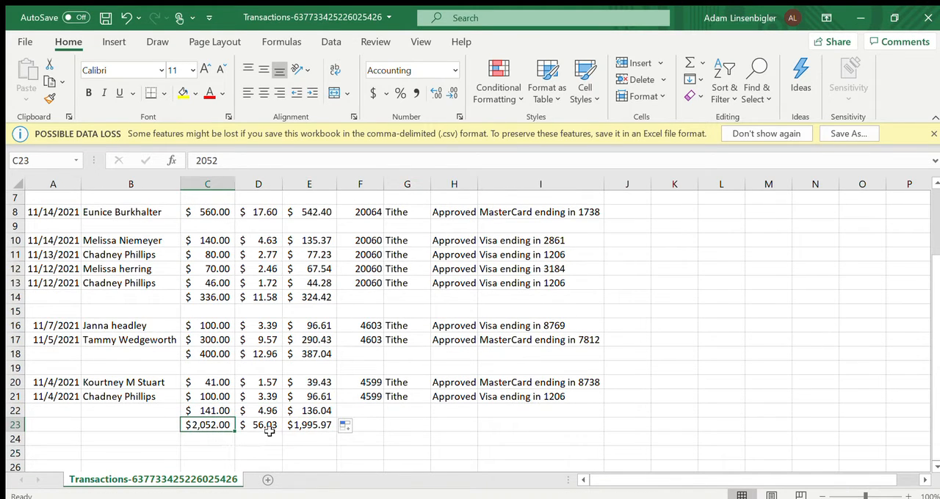
{"action": "left_click", "coordinate": [297, 426], "text": "shift"}
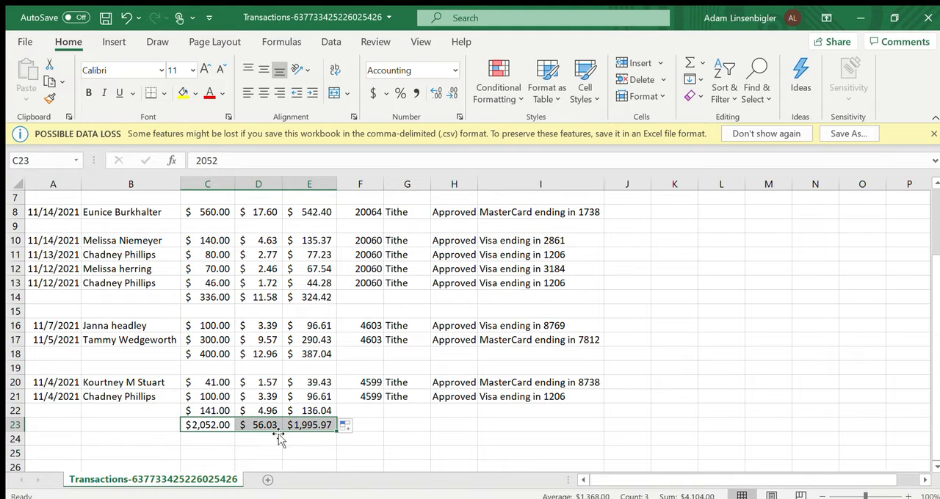
{"action": "left_click_drag", "start_coordinate": [280, 437], "coordinate": [281, 451]}
{"action": "left_click", "coordinate": [434, 456]}
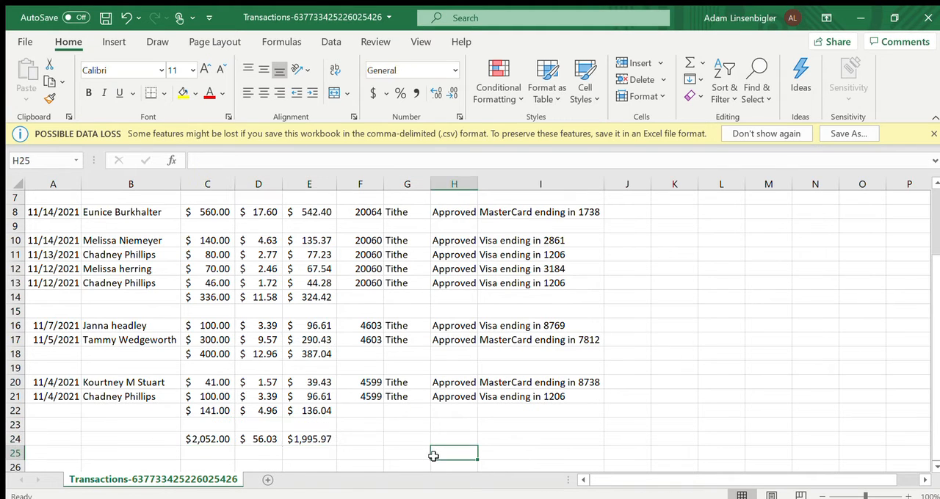
{"action": "left_click", "coordinate": [299, 441]}
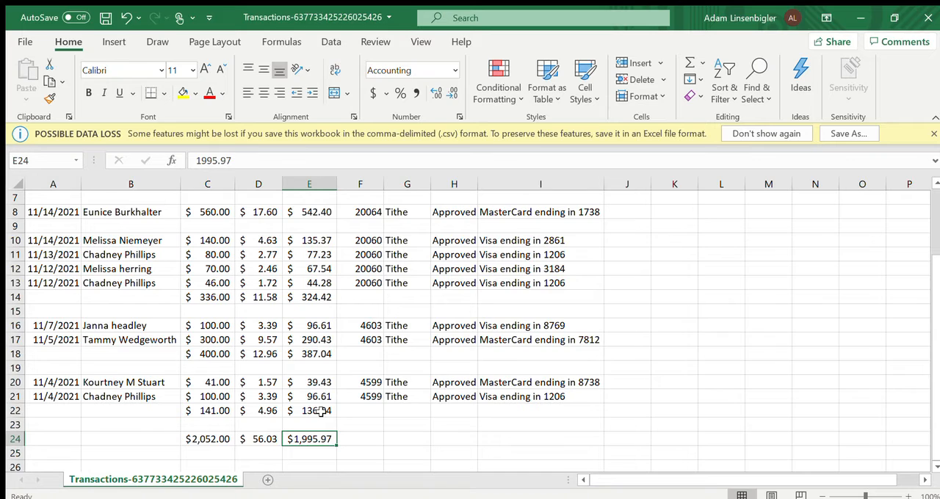
{"action": "scroll", "coordinate": [322, 412], "scroll_direction": "down", "scroll_amount": 1}
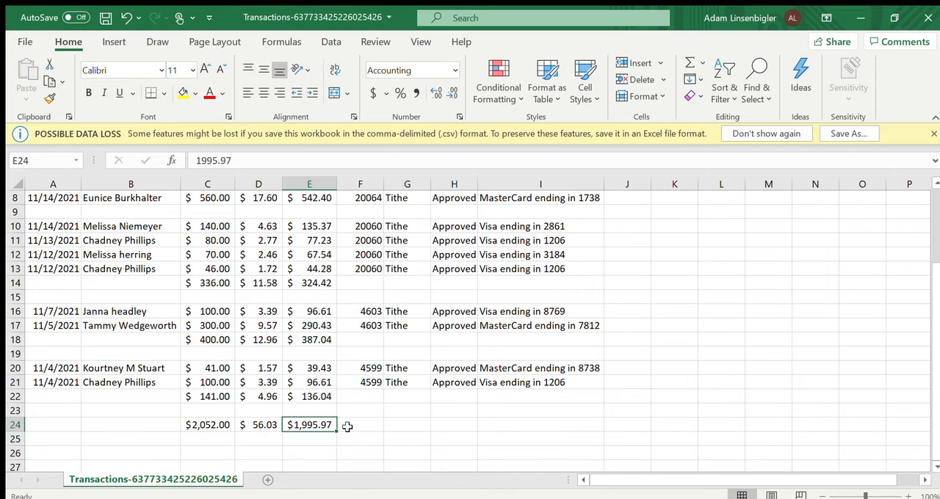
- Delete the Status and Payment Source columns from the transactions sheet
{"action": "scroll", "coordinate": [348, 427], "scroll_direction": "up", "scroll_amount": 3}
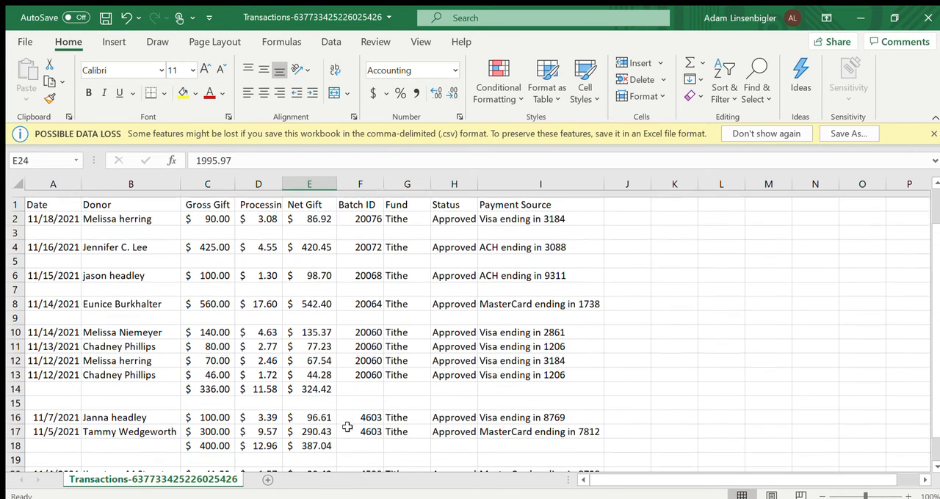
{"action": "left_click", "coordinate": [460, 185]}
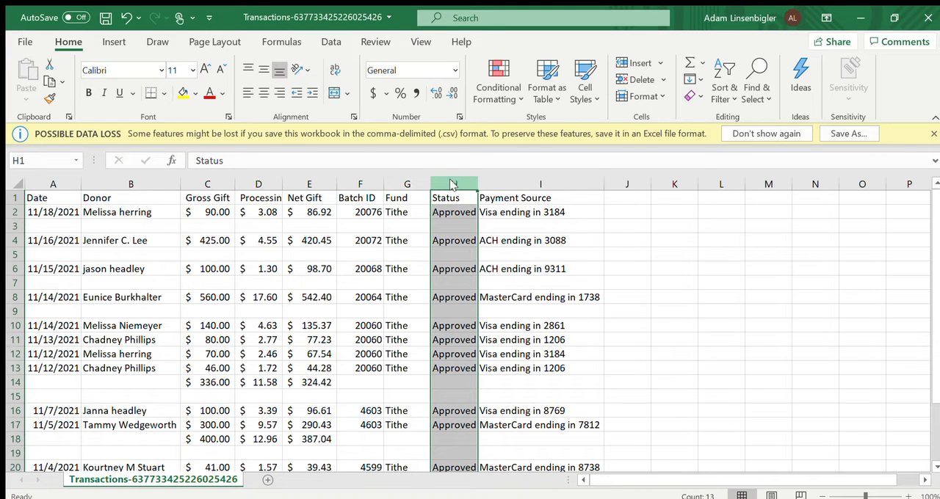
{"action": "key", "text": "ctrl+minus"}
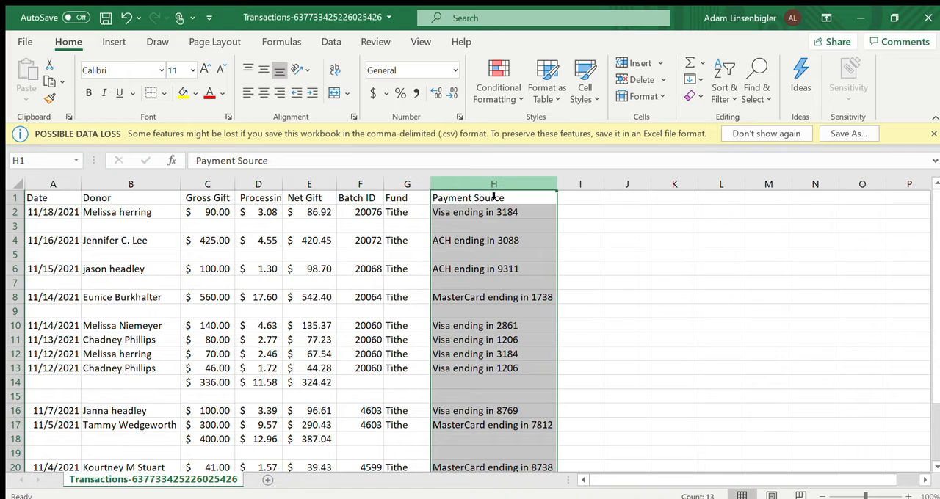
{"action": "left_click", "coordinate": [493, 194]}
{"action": "left_click", "coordinate": [494, 192]}
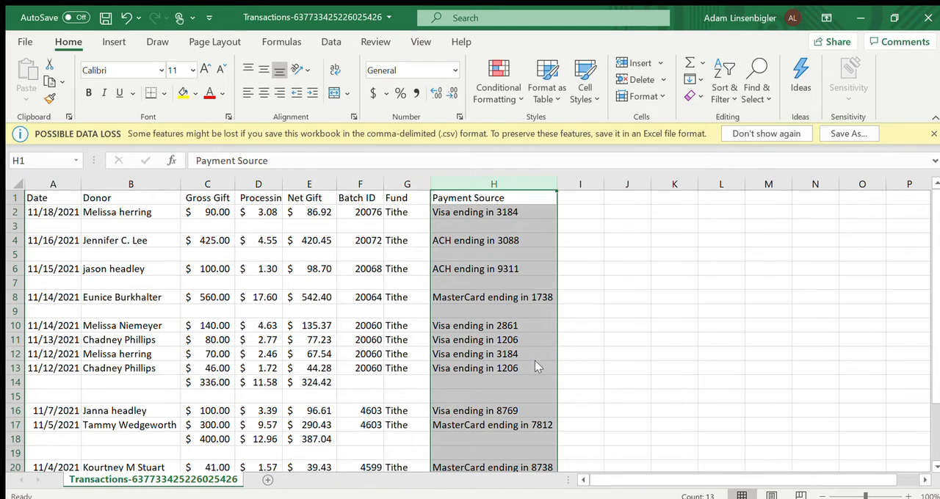
{"action": "key", "text": "ctrl+minus"}
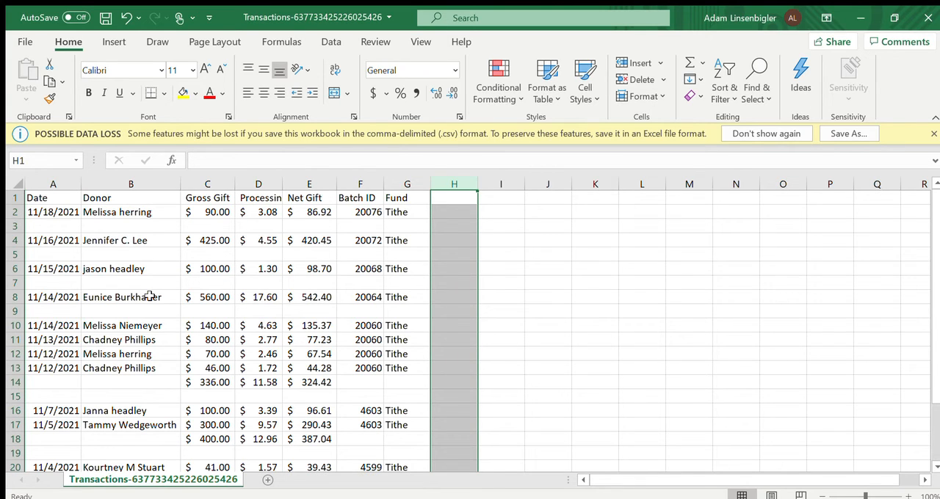
- Open the sheet's print preview and set the page to Landscape Orientation
{"action": "left_click", "coordinate": [20, 44]}
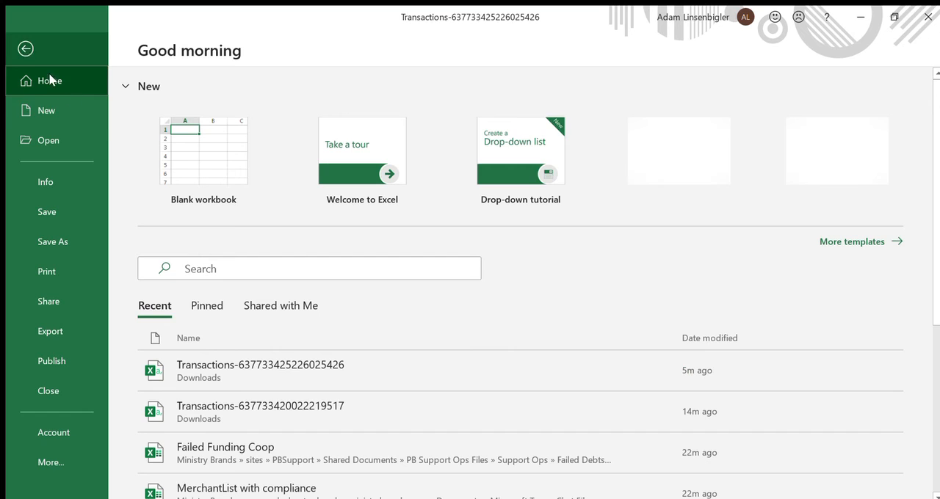
{"action": "left_click", "coordinate": [48, 267]}
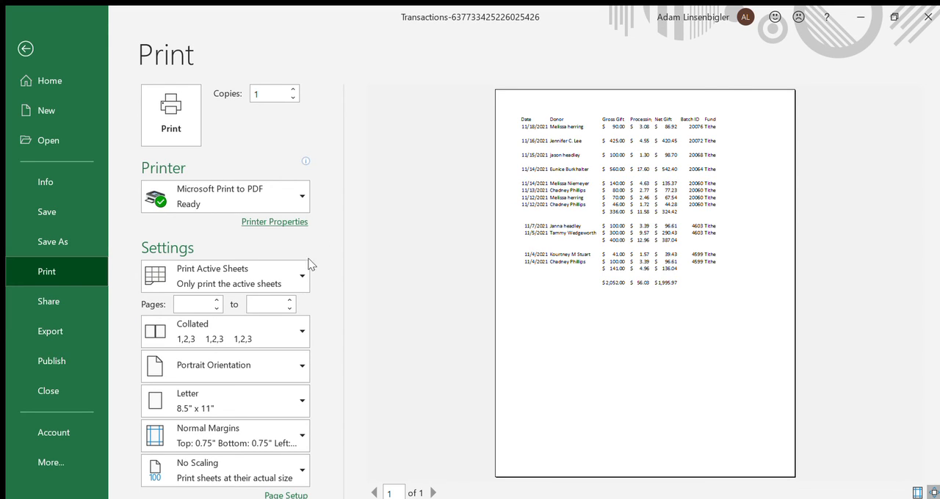
{"action": "left_click", "coordinate": [298, 368]}
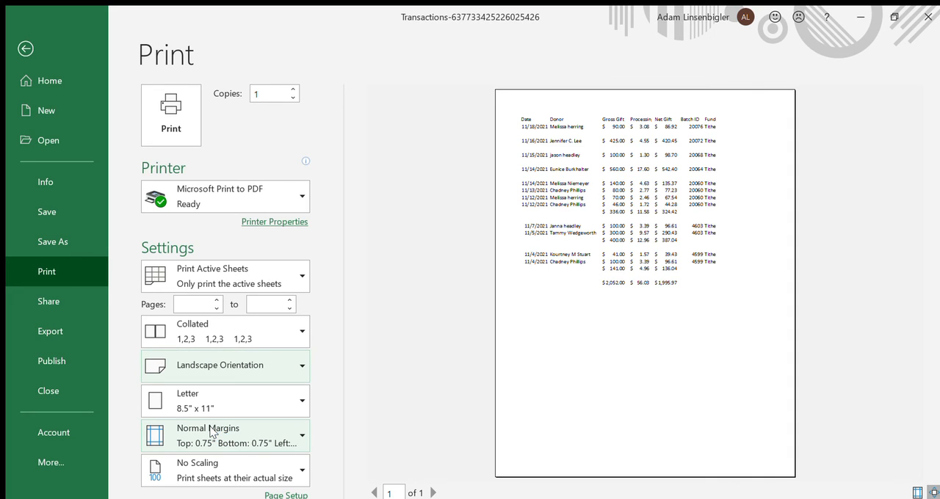
{"action": "left_click", "coordinate": [241, 365]}
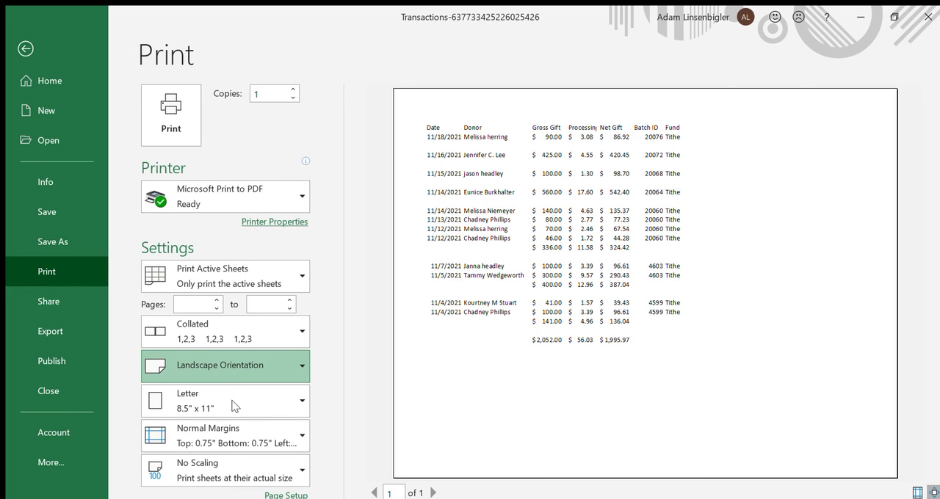